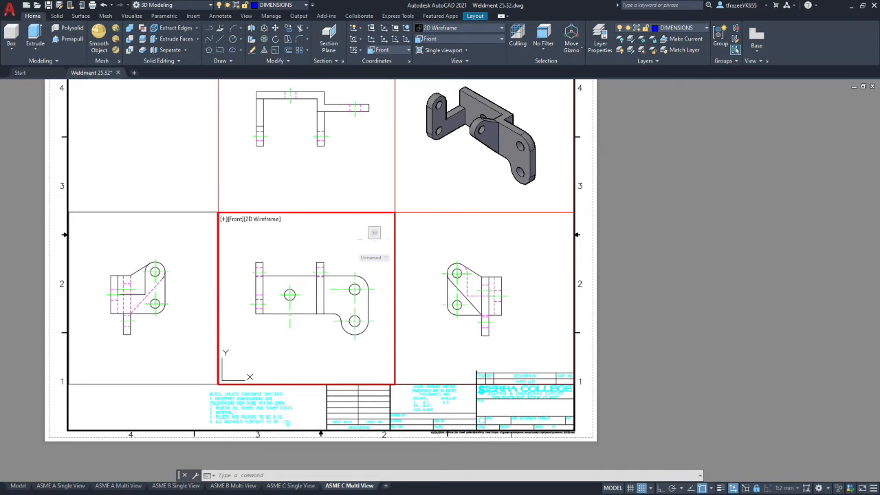
Examine the scanned reference drawing's fillet weld note and locate the welded plates in the front view
left_click_drag(0, 103, 422, 48)
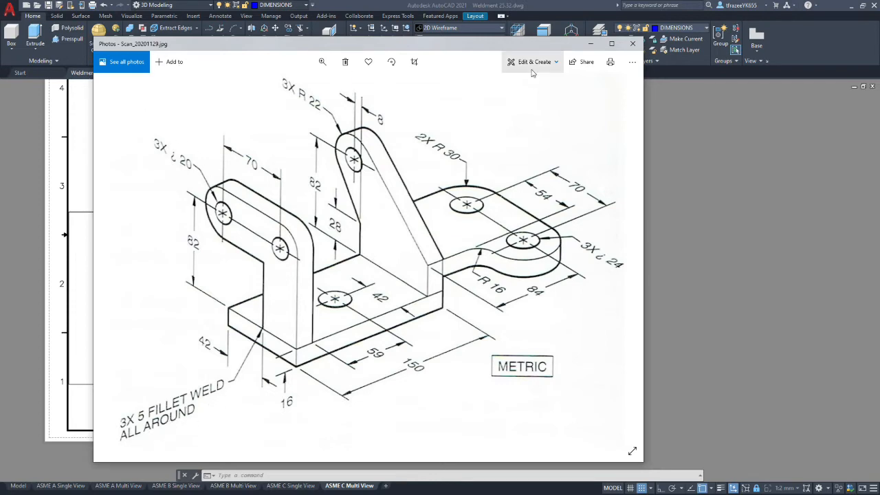
left_click_drag(470, 45, 0, 145)
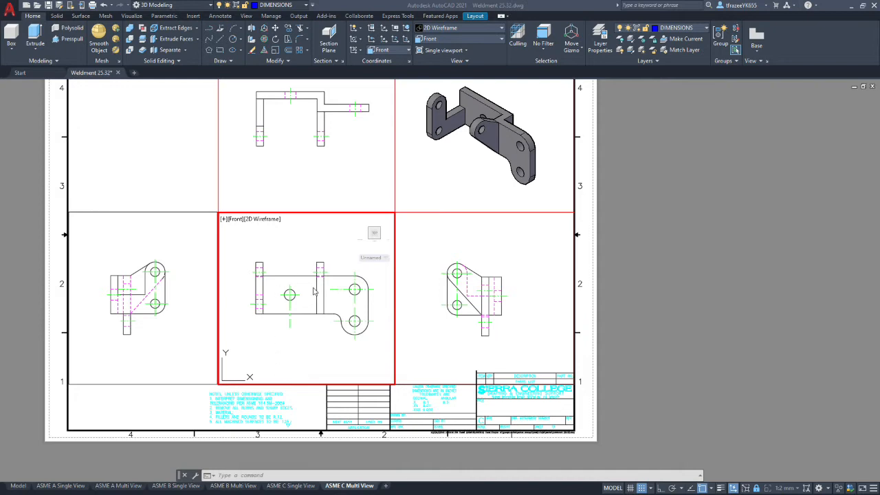
scroll(311, 289, "up", 5)
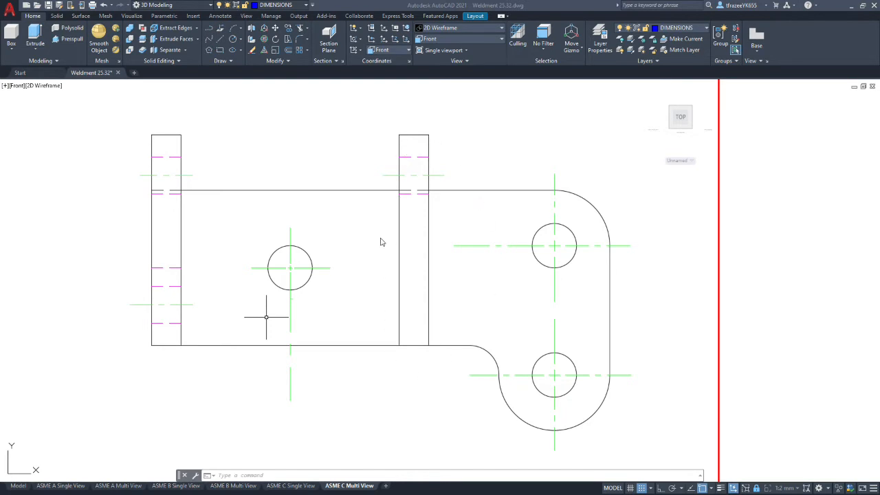
scroll(464, 206, "down", 2)
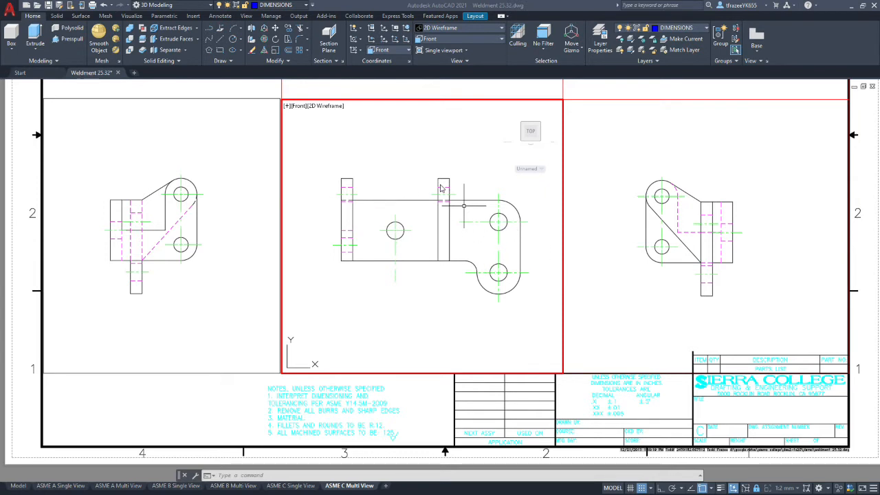
scroll(419, 188, "up", 2)
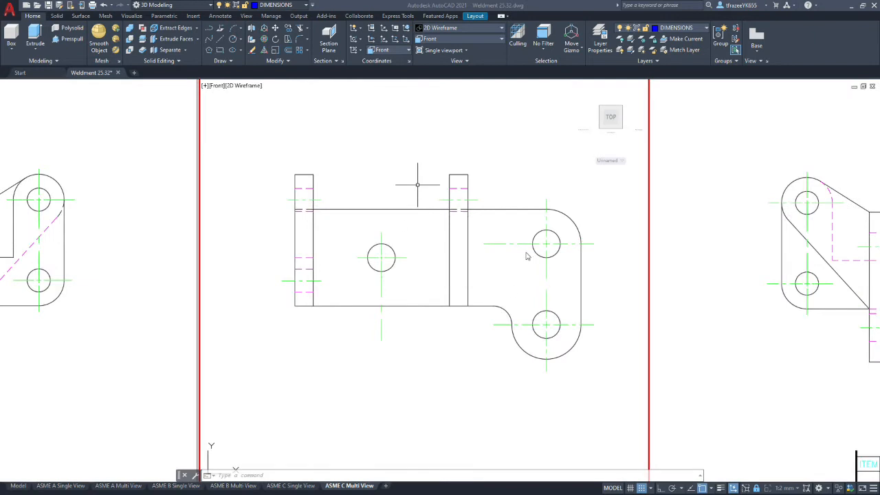
With grid snap off, add a textless multileader in the front view, pointing to the left upright plate's inner edge near its lower end
left_click(221, 17)
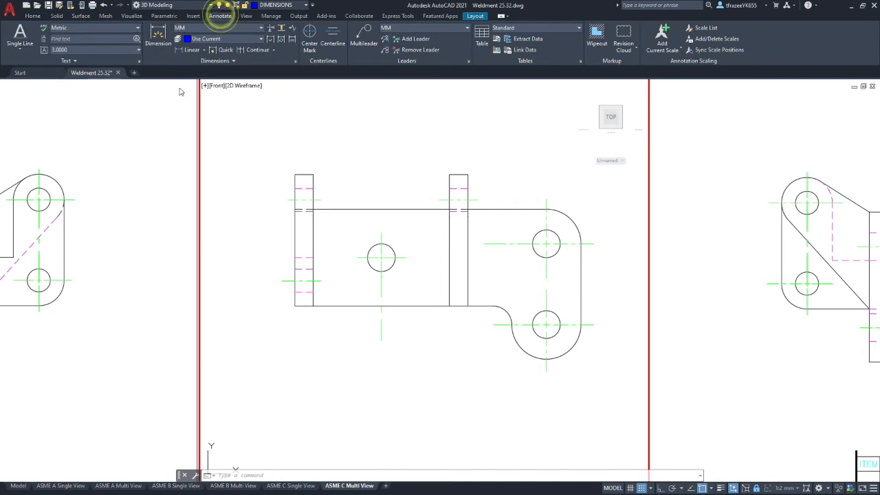
left_click(364, 38)
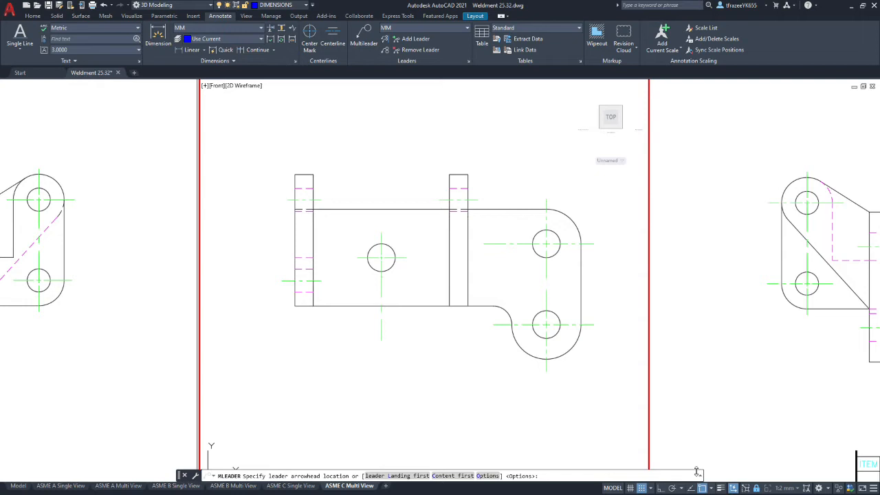
left_click(711, 489)
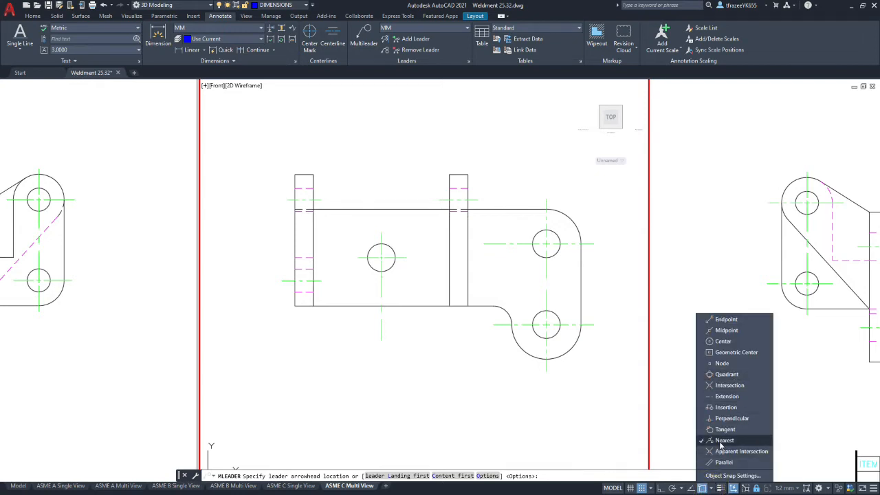
left_click(581, 429)
left_click(642, 488)
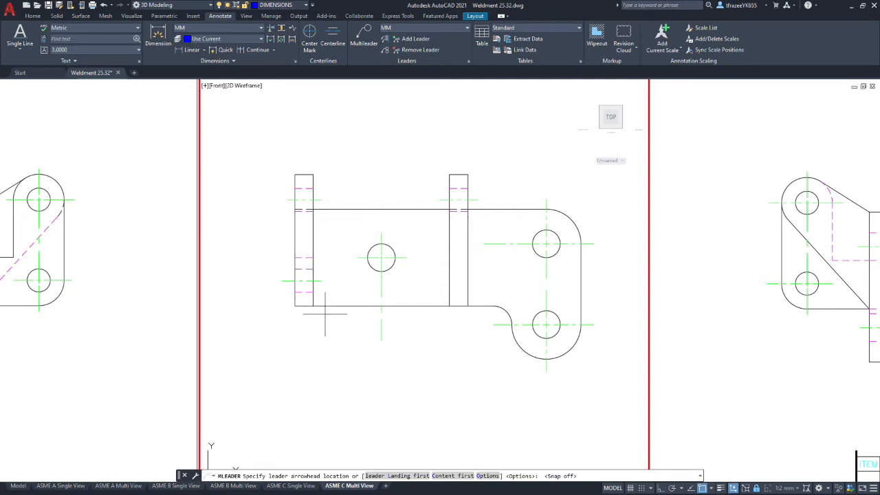
scroll(318, 294, "up", 2)
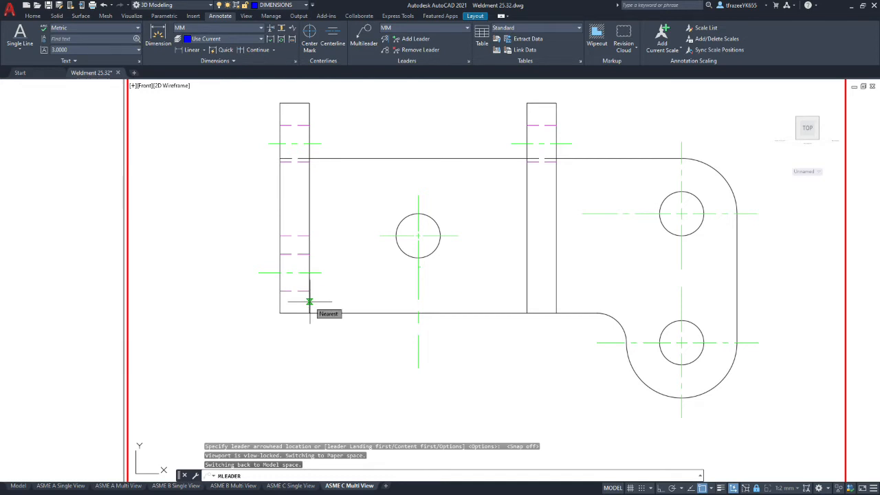
left_click(310, 301)
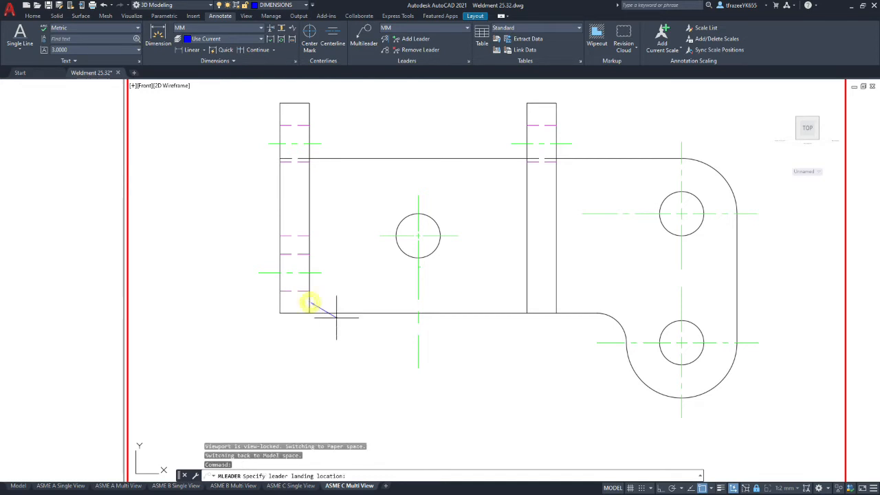
left_click(378, 397)
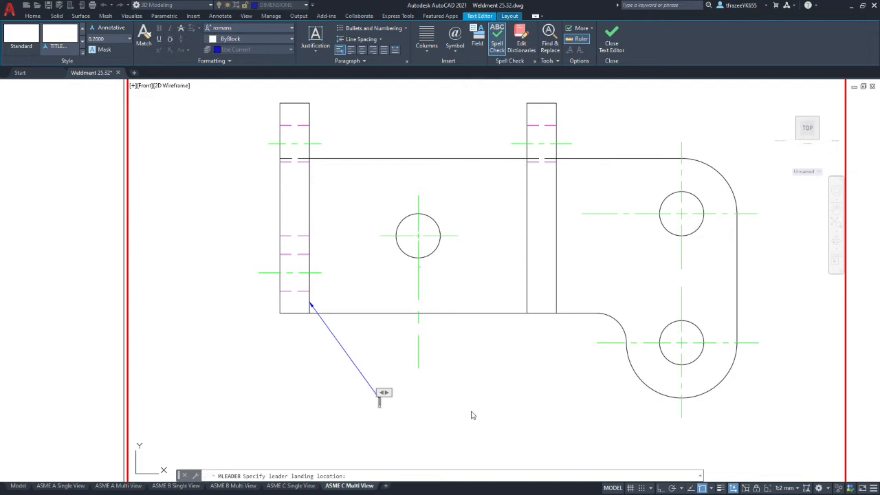
left_click(471, 411)
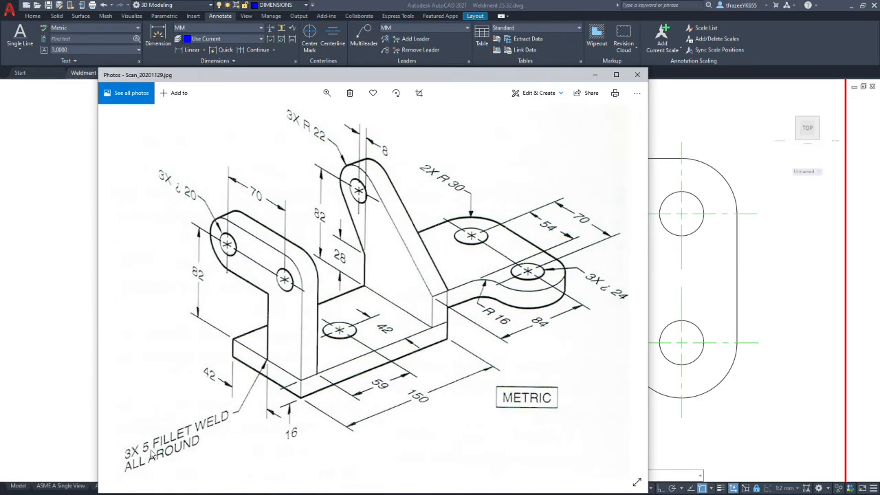
Stretch the multileader's landing horizontally into a longer reference line for the weld symbol
mouse_move(269, 76)
left_mouse_down()
mouse_move(178, 77)
mouse_move(0, 18)
left_mouse_up()
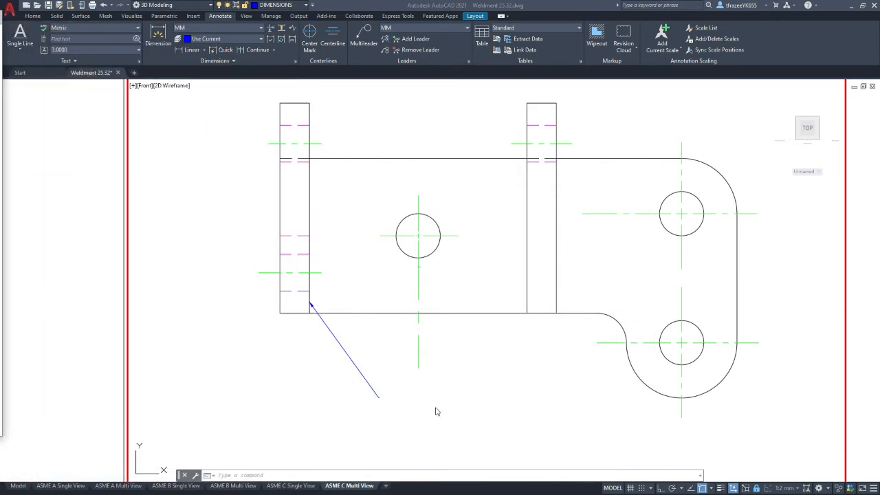
scroll(385, 402, "up", 5)
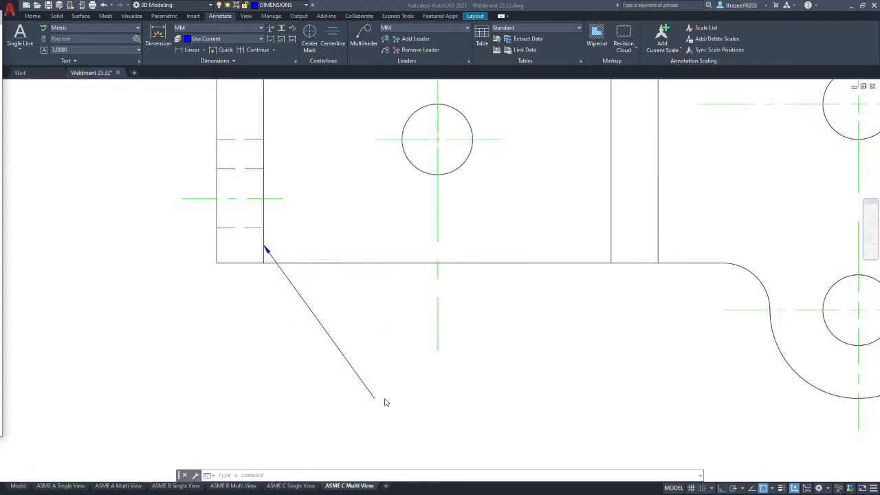
left_click(264, 337)
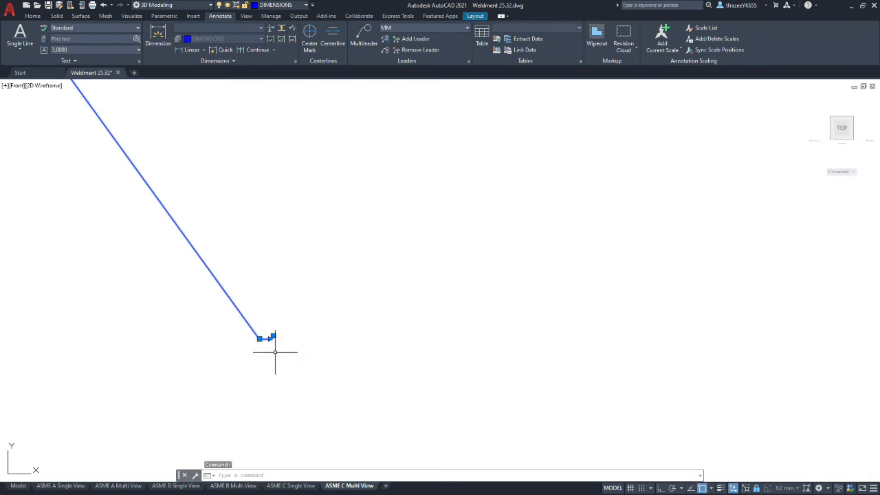
scroll(275, 352, "up", 1)
left_click(266, 331)
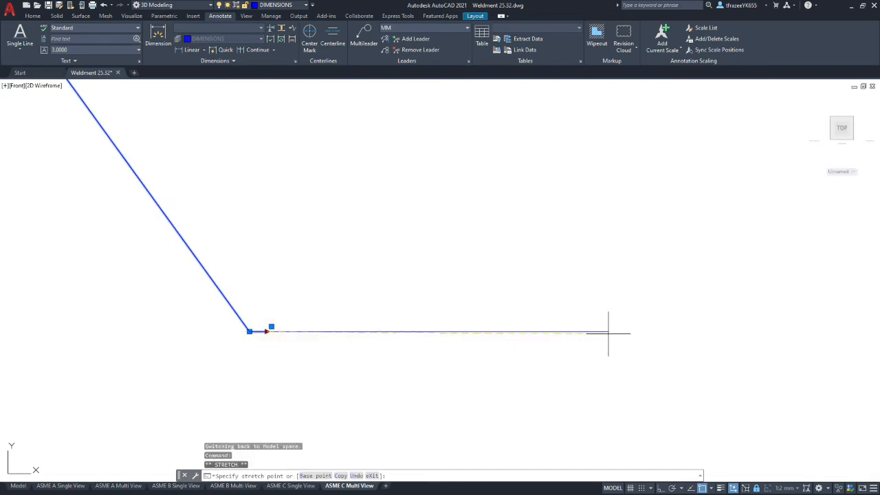
left_click(859, 331)
scroll(337, 345, "down", 5)
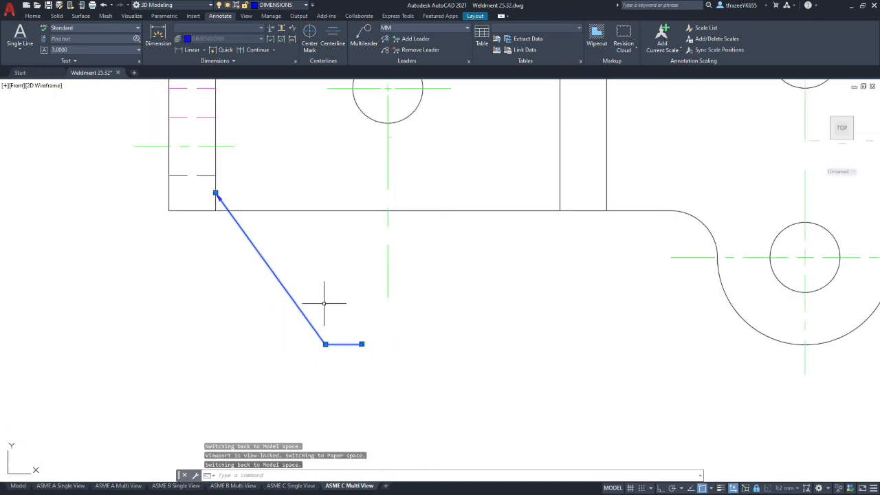
scroll(372, 310, "up", 2)
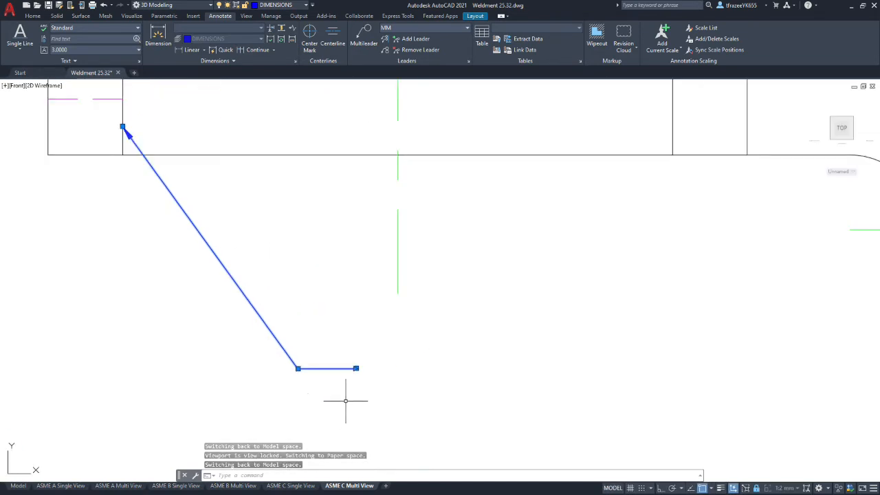
key("Escape")
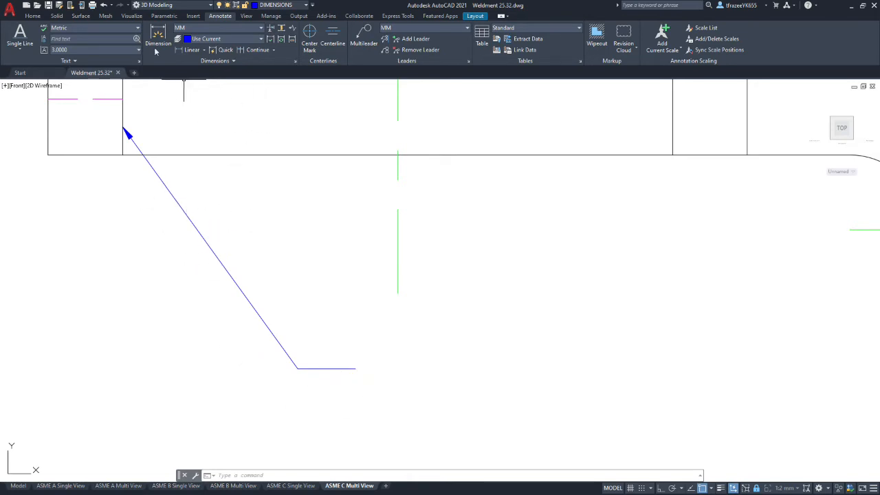
Add horizontal single-line text "5" just below the leader's reference line with Ortho on, and check the weld size in the scanned drawing
left_click(20, 51)
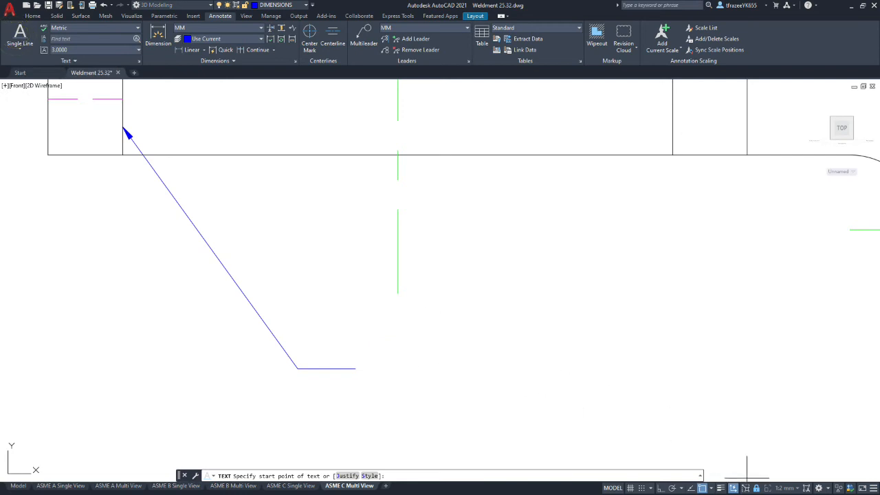
left_click(660, 488)
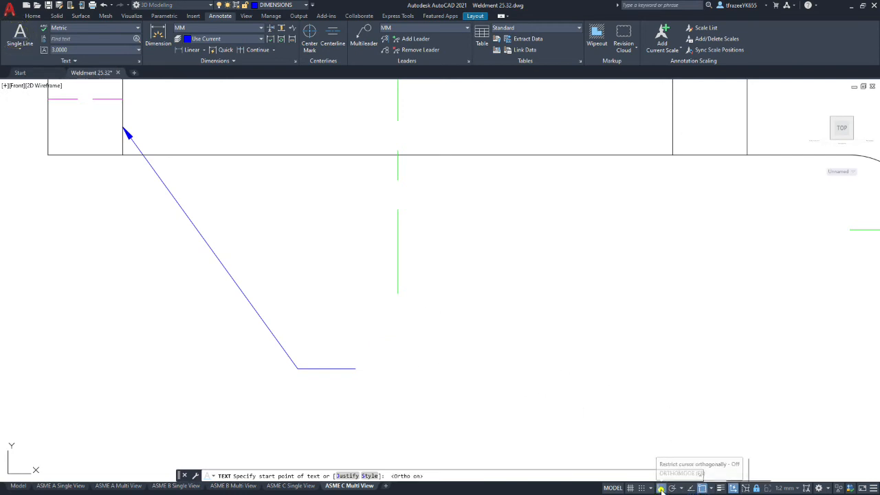
left_click(338, 385)
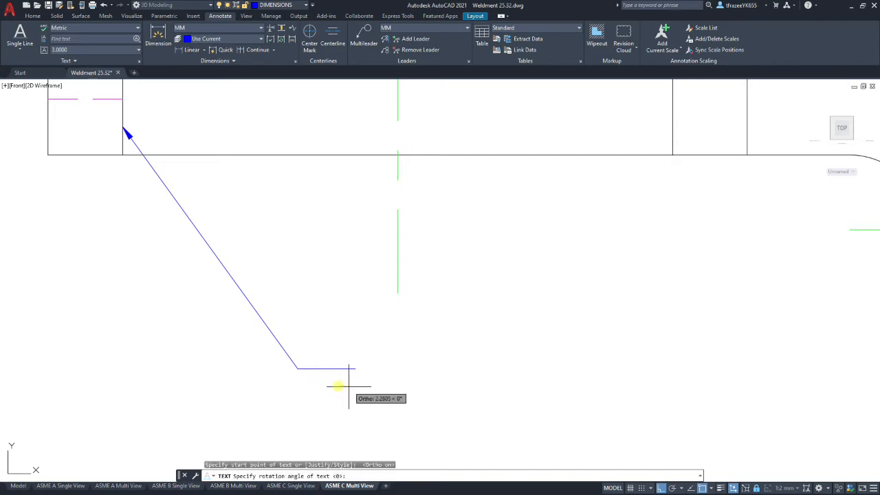
left_click(373, 388)
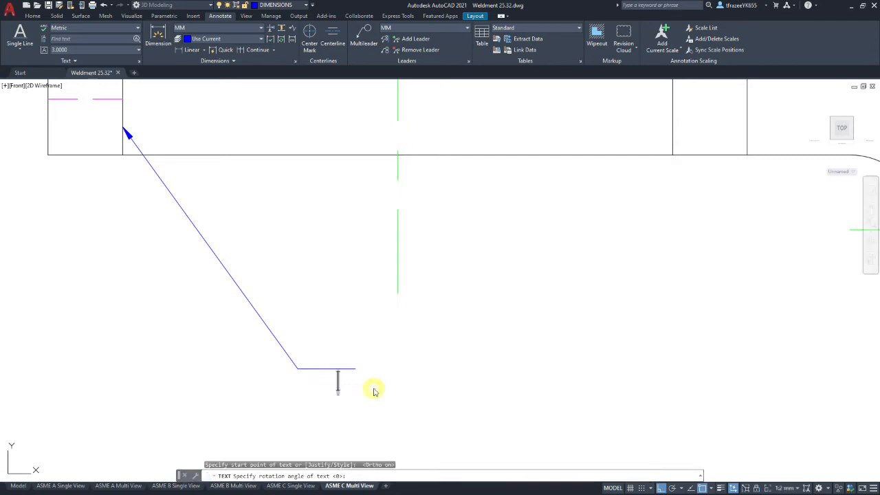
type("5")
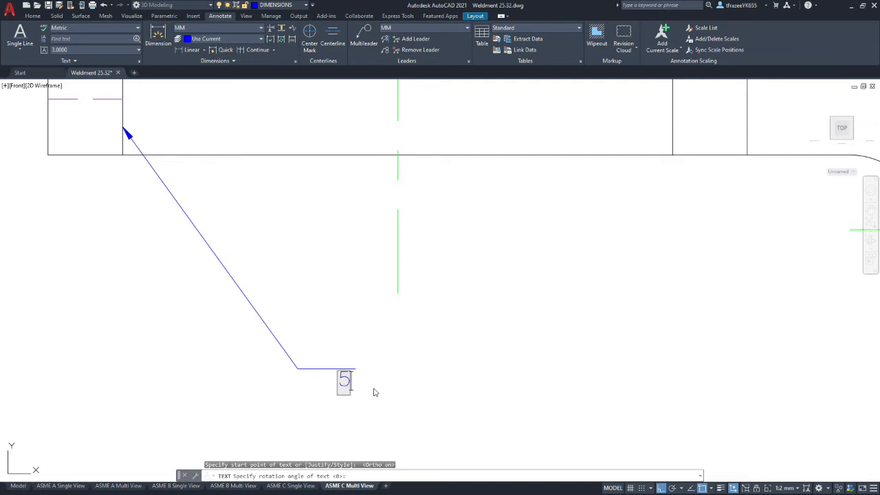
left_click(433, 372)
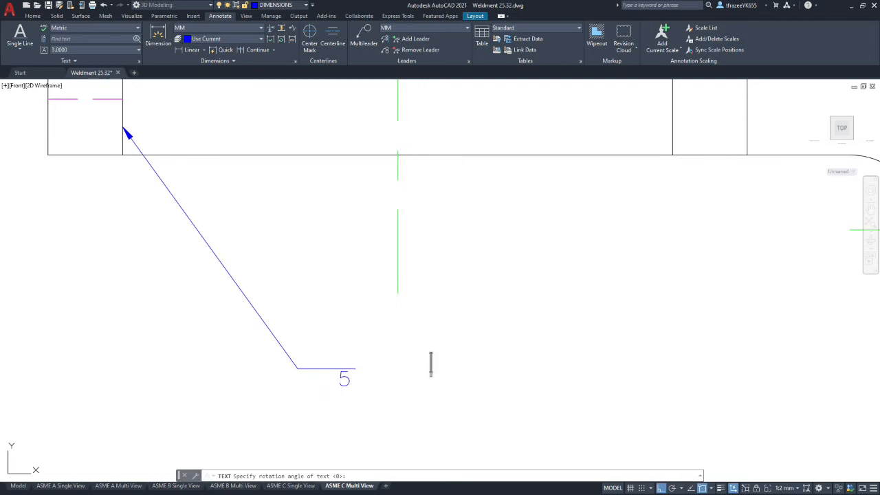
key("alt+Tab")
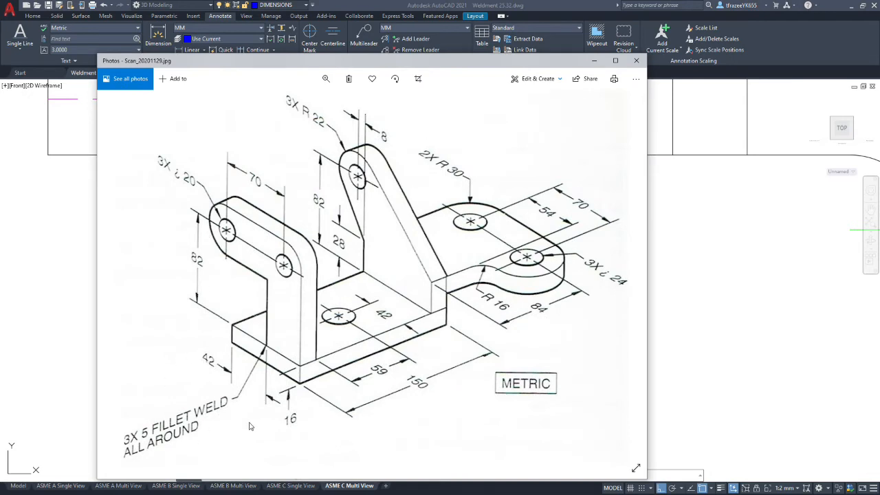
key("alt+Tab")
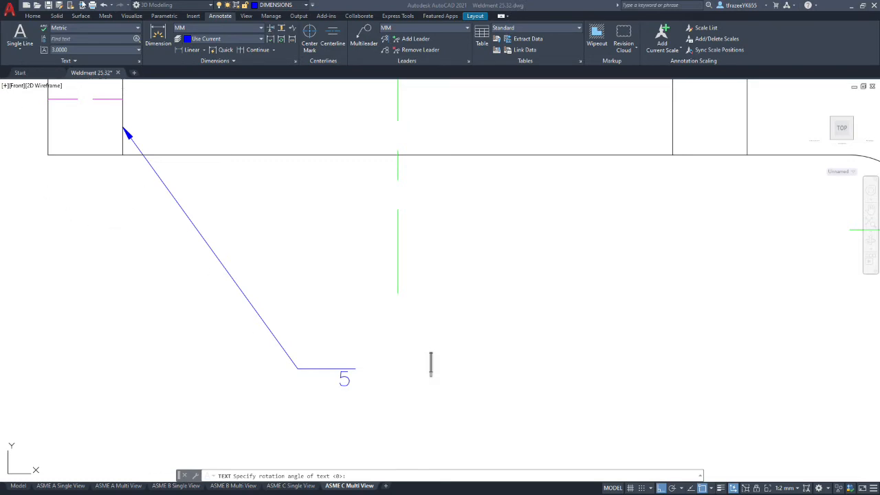
Draw the fillet weld triangle below the reference line, with a vertical line beside the 5 and a slanted line back up to the reference line
left_click(33, 17)
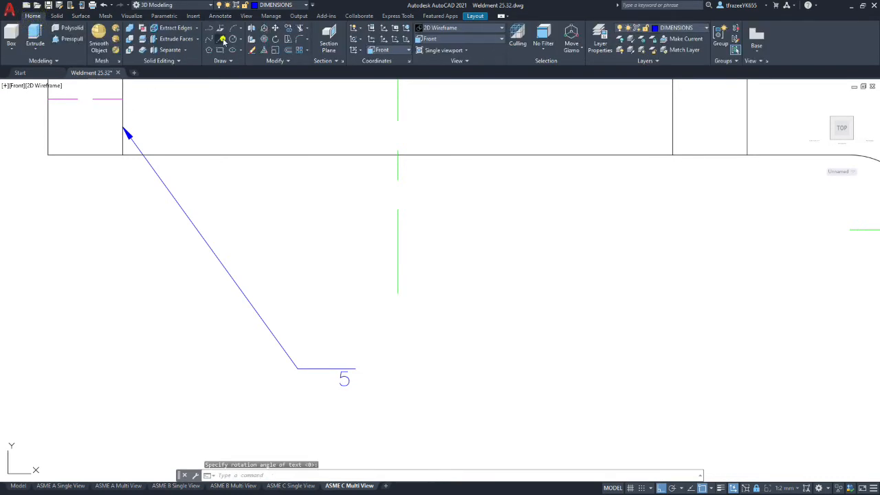
left_click(223, 40)
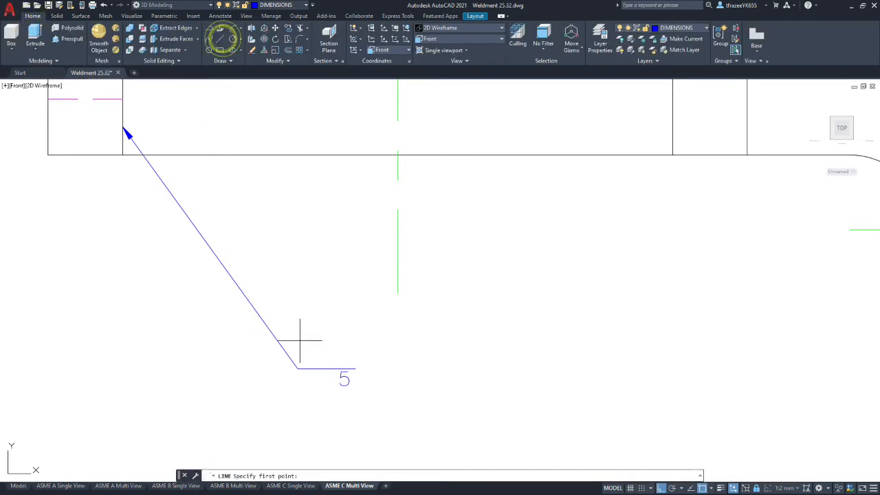
left_click(334, 369)
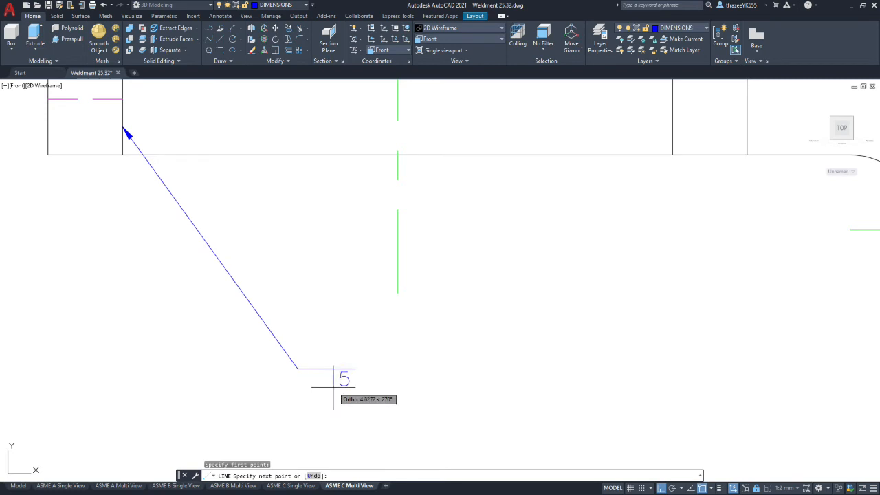
left_click(333, 387)
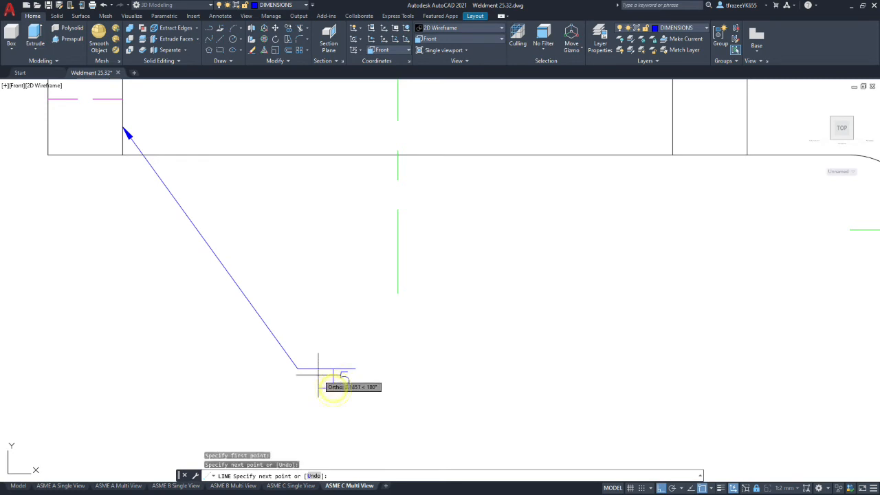
left_click(661, 487)
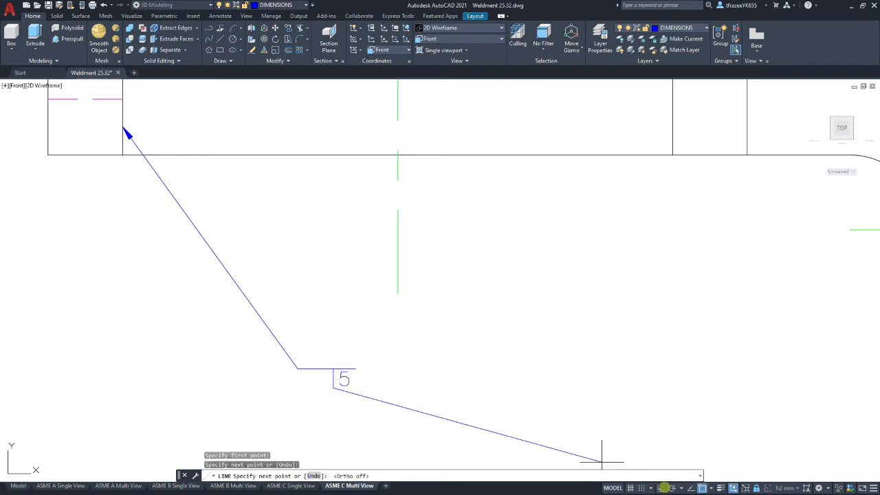
left_click(316, 369)
key("Escape")
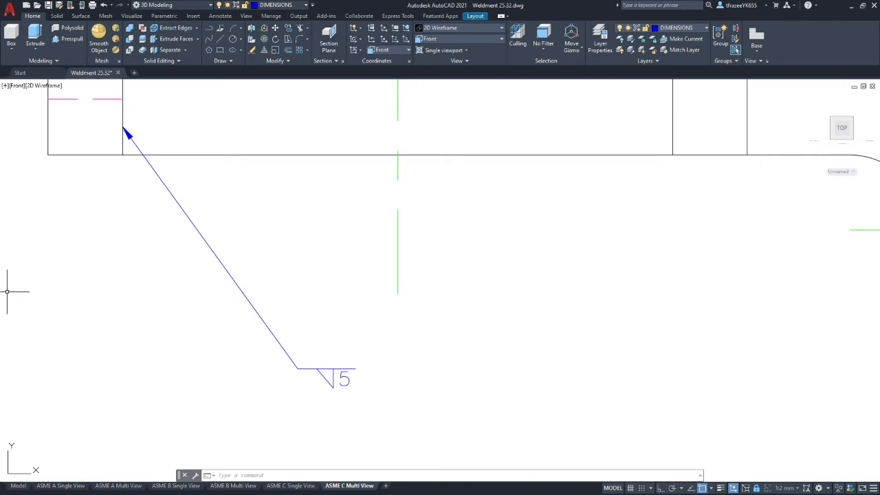
Check the fillet weld note in the scanned drawing and draw a small weld-all-around circle centred on the first leader's elbow
mouse_move(0, 66)
left_mouse_down()
mouse_move(261, 65)
mouse_move(368, 45)
left_mouse_up()
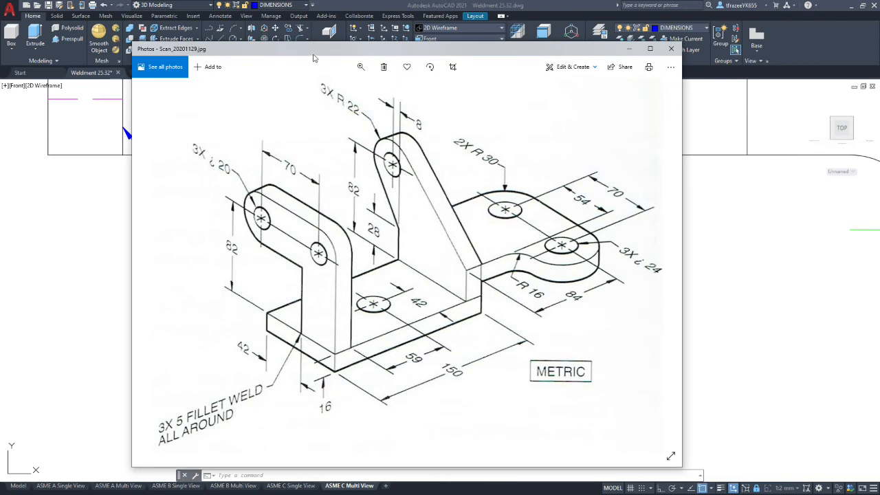
left_click_drag(311, 52, 0, 55)
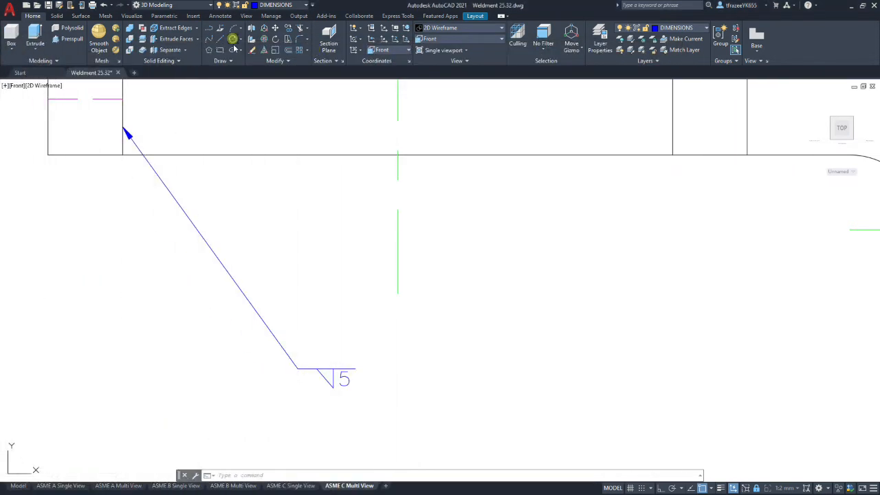
left_click(297, 368)
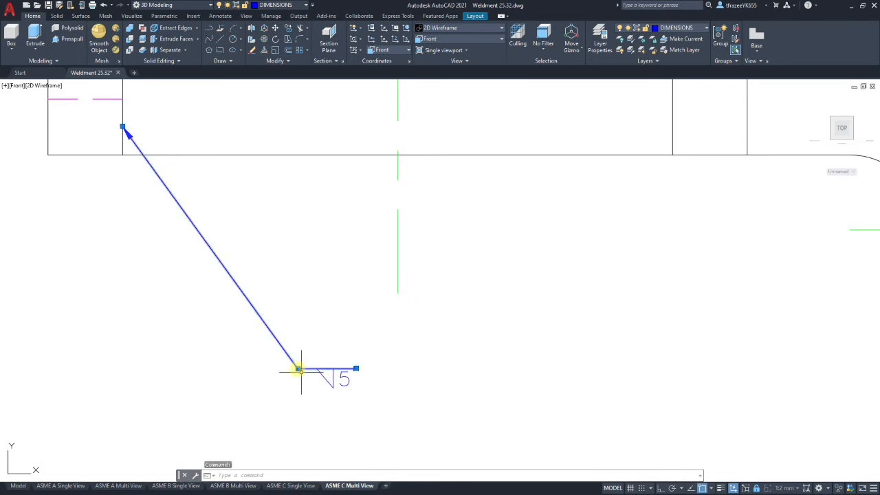
left_click(232, 39)
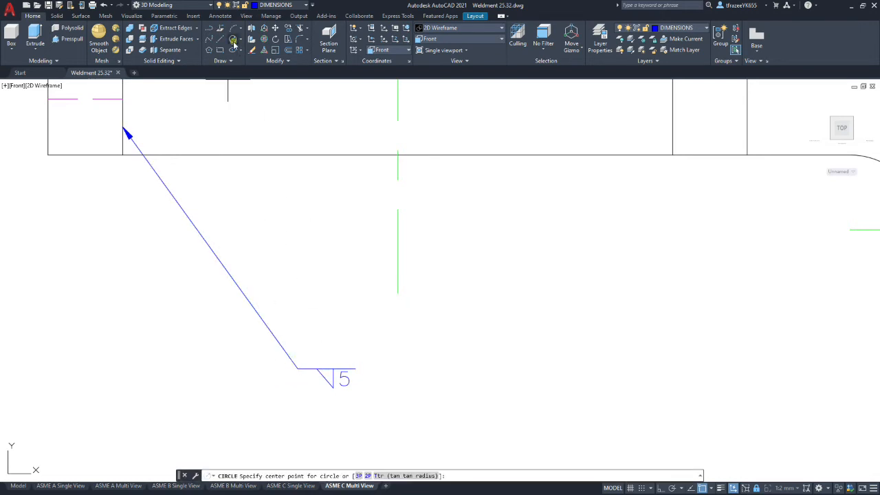
left_click(297, 368)
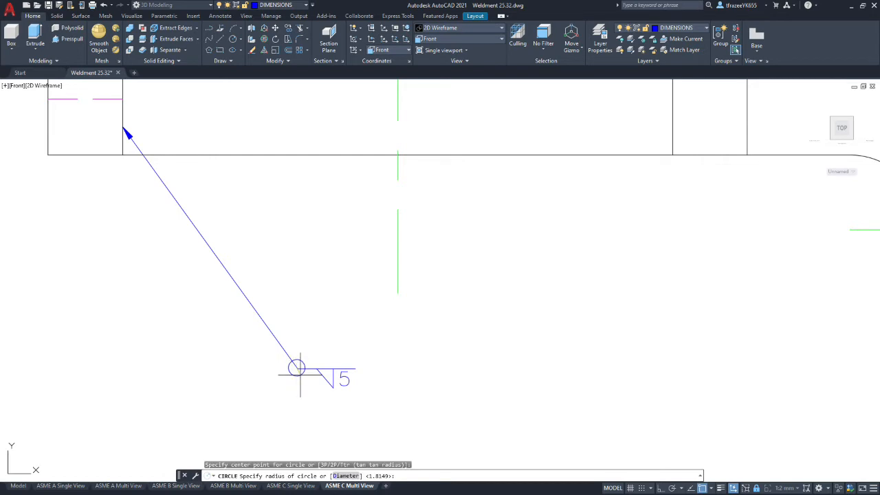
left_click(300, 374)
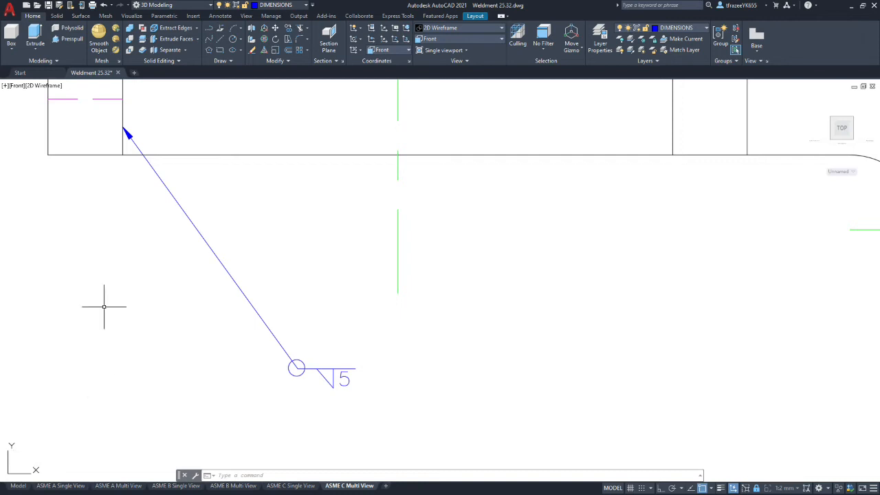
Add a second textless multileader in the front view, from the right upright plate's inner edge down to a landing left of the plate, below the base
scroll(527, 308, "down", 5)
scroll(589, 250, "up", 4)
scroll(582, 298, "down", 4)
scroll(595, 265, "up", 2)
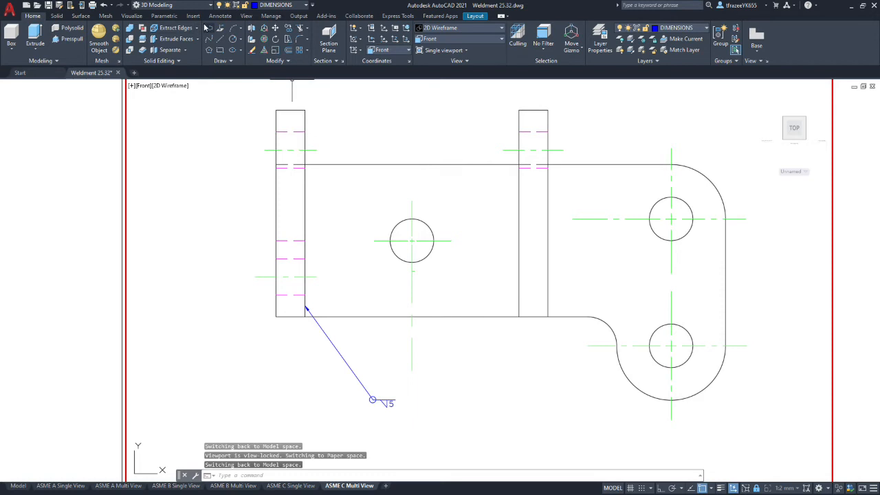
left_click(220, 16)
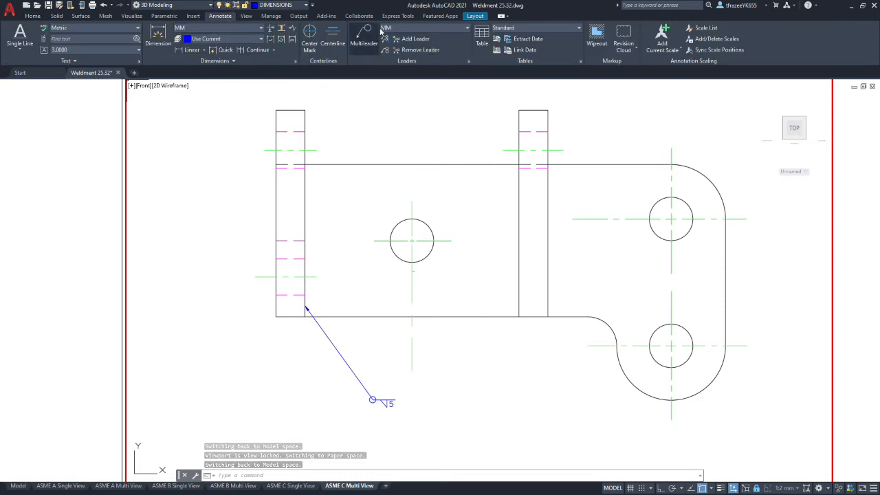
left_click(363, 35)
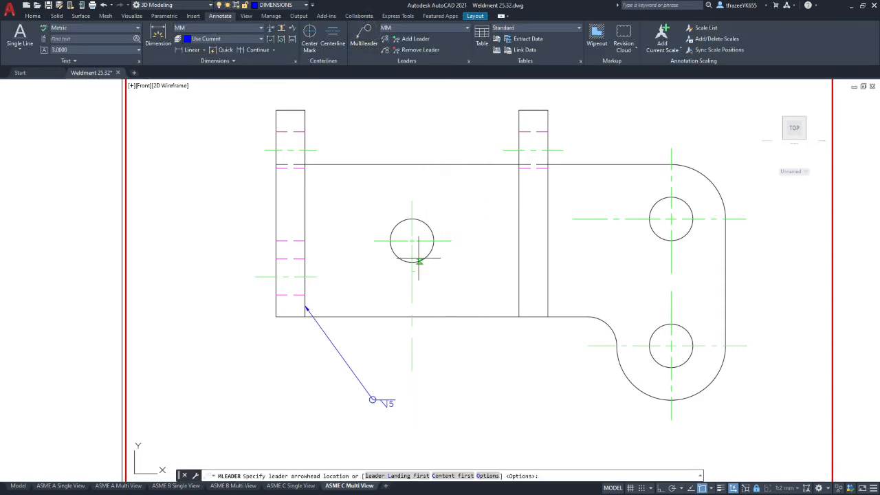
left_click(518, 285)
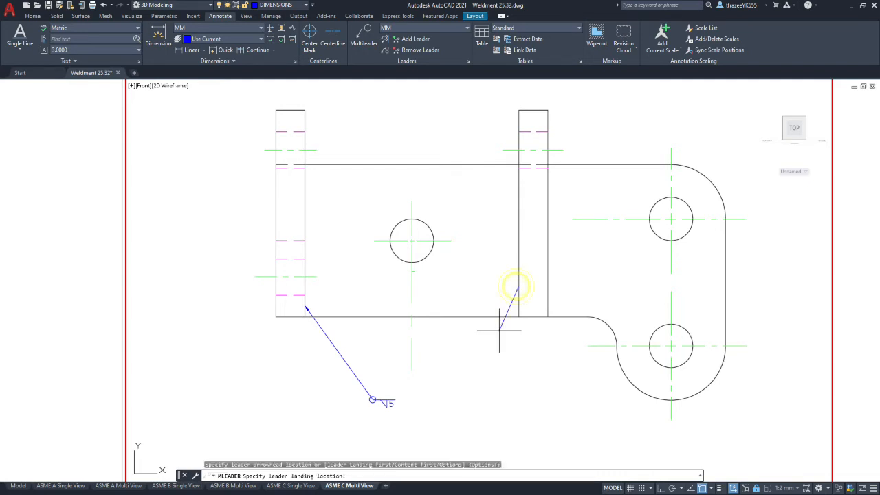
left_click(464, 356)
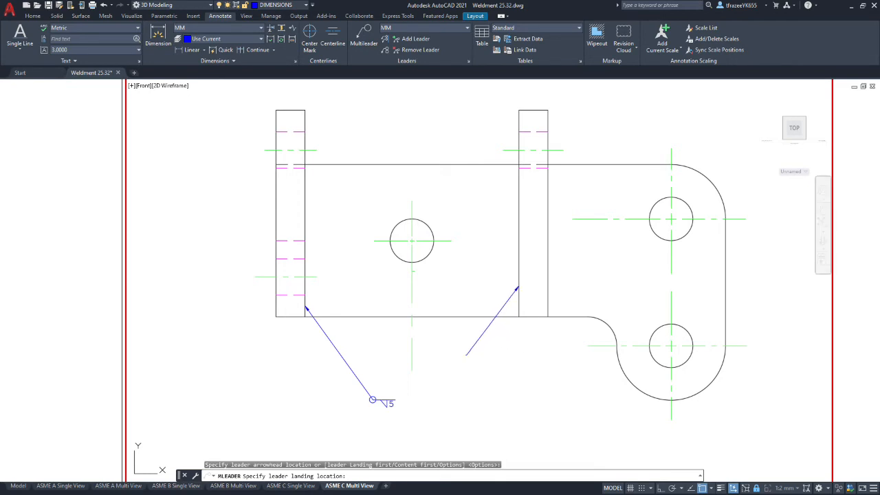
left_click(516, 367)
Stretch the second multileader's landing horizontally to the left into a reference line about as long as the first symbol's
scroll(468, 358, "up", 5)
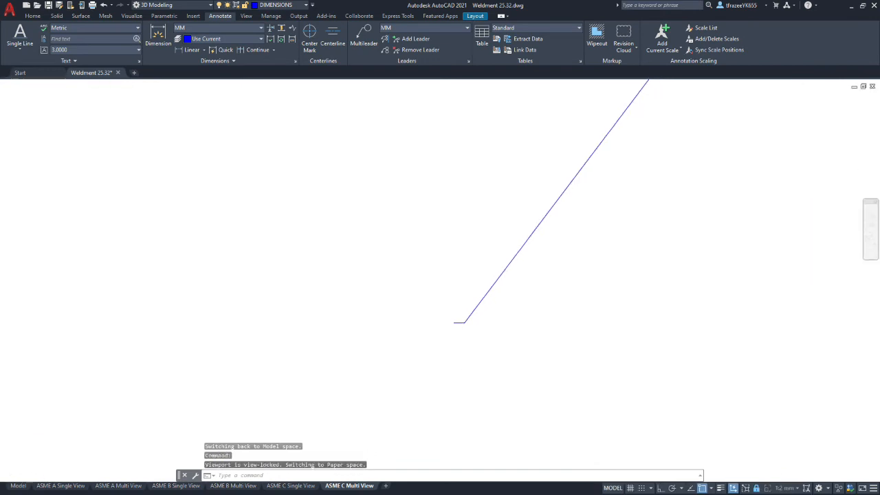
left_click(432, 202)
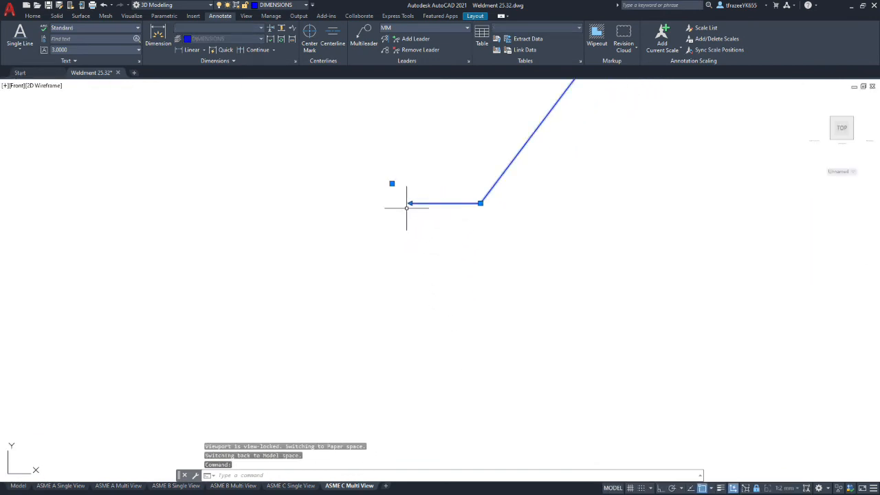
left_click(409, 203)
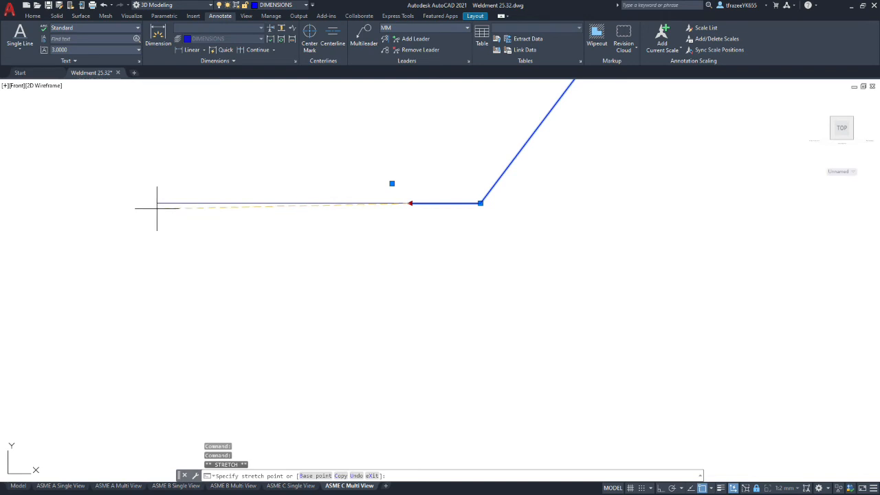
left_click(71, 204)
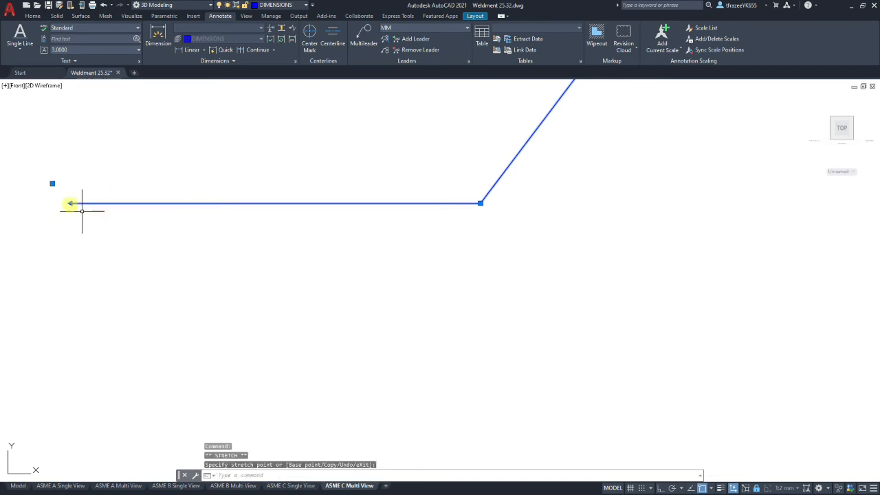
scroll(188, 271, "down", 8)
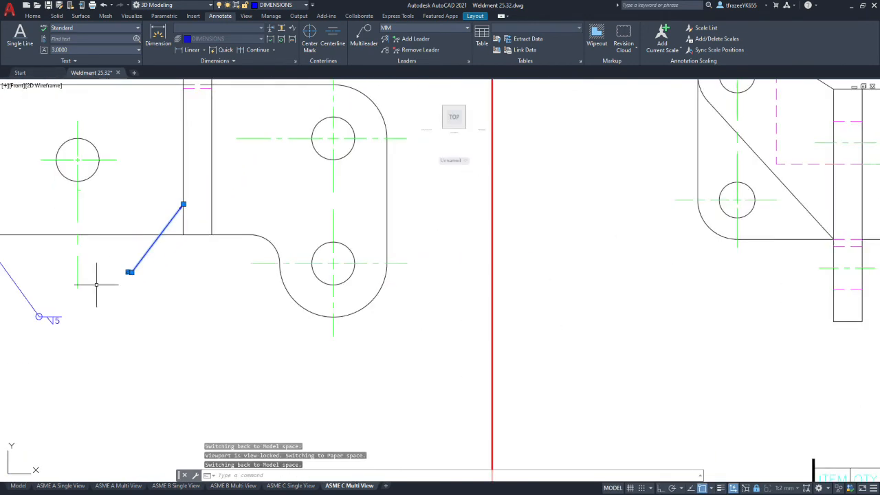
scroll(63, 271, "up", 4)
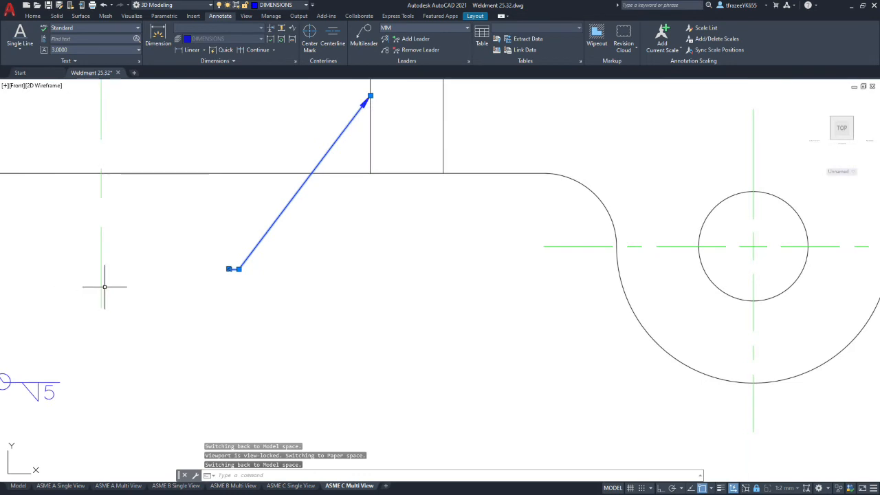
scroll(213, 269, "up", 9)
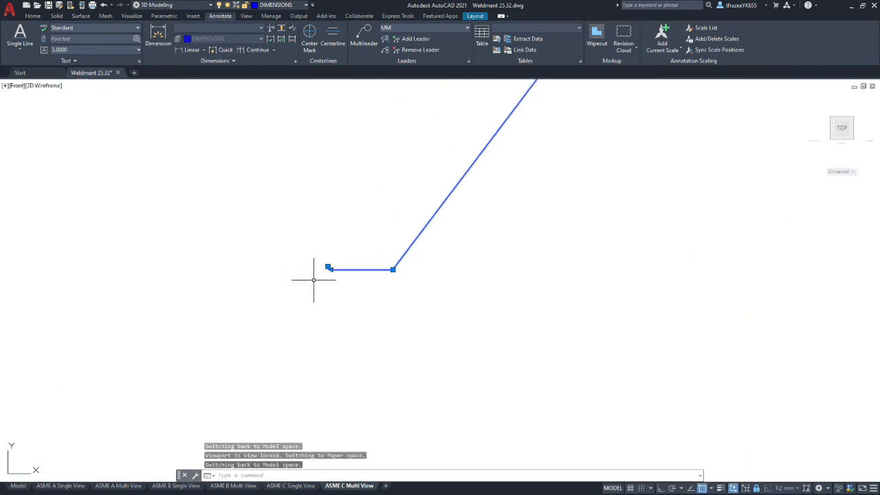
left_click(328, 268)
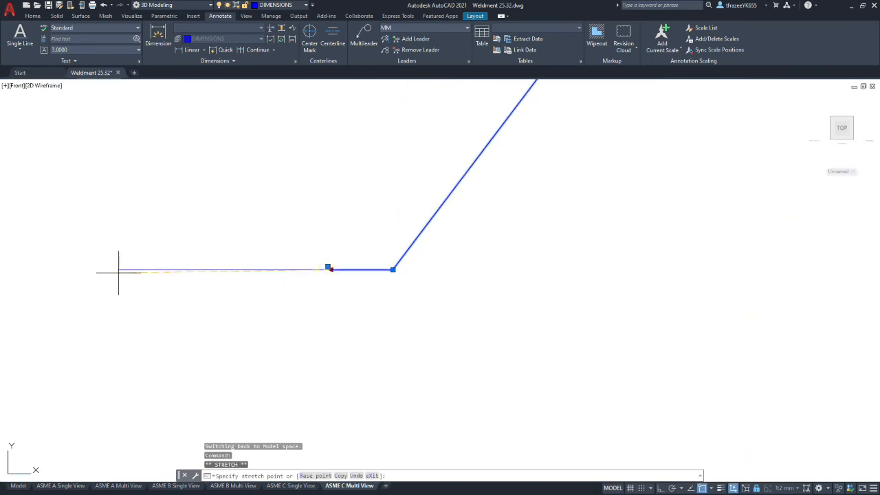
left_click(94, 269)
scroll(79, 289, "down", 6)
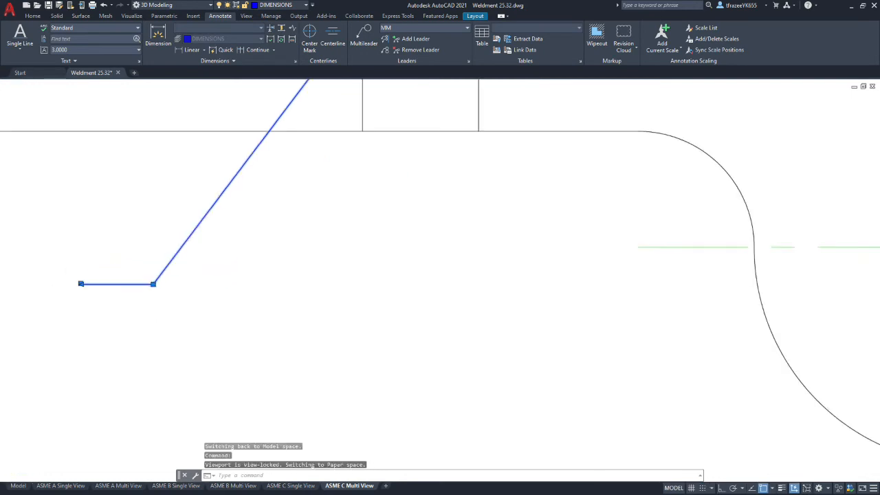
scroll(24, 300, "down", 5)
scroll(24, 300, "up", 5)
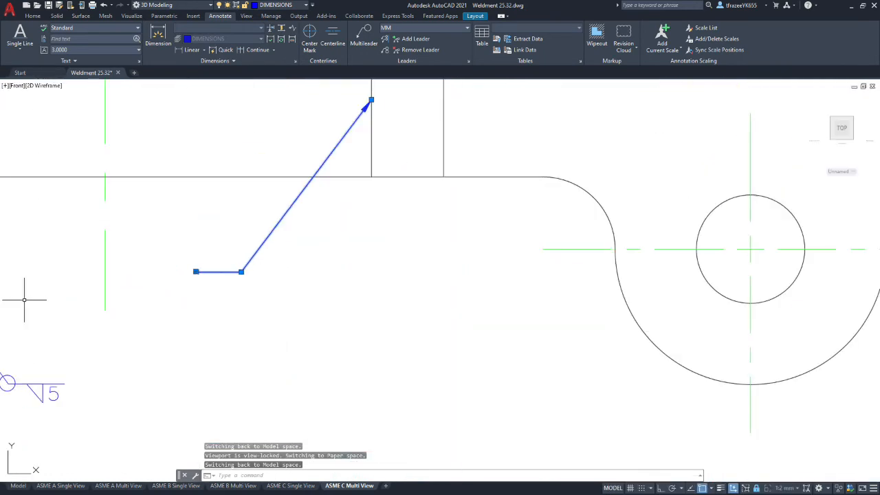
scroll(24, 300, "down", 2)
scroll(21, 295, "up", 2)
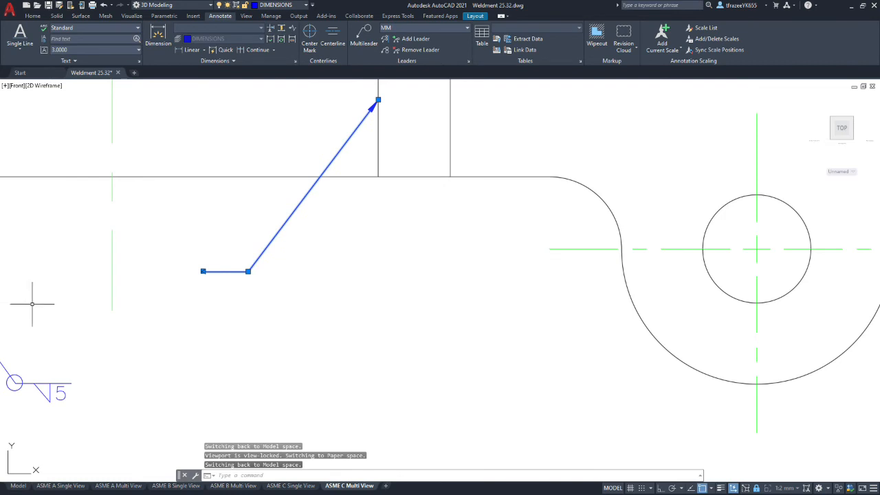
key("Escape")
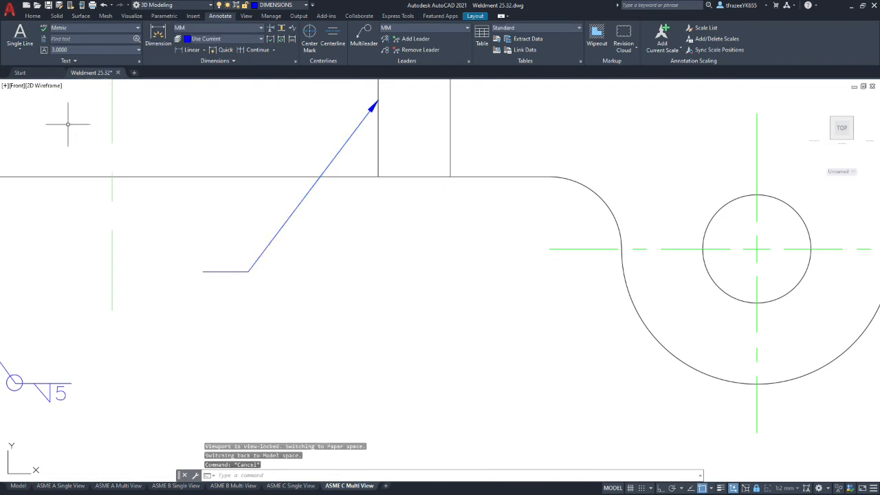
Add horizontal single-line text "5" just below the left end of the second leader's reference line, with Ortho on
left_click(28, 42)
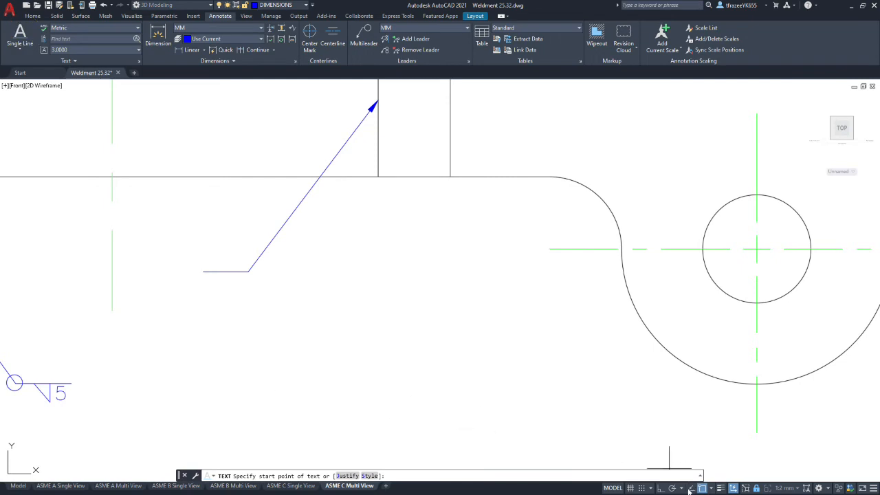
left_click(659, 488)
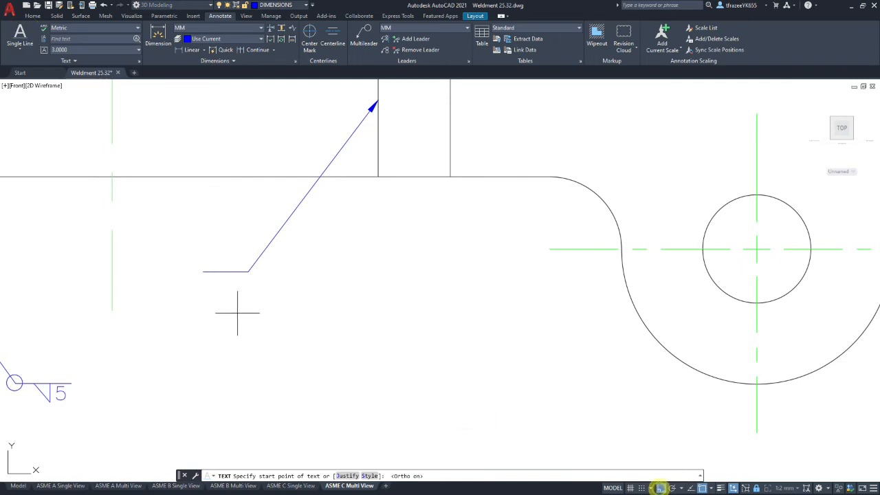
left_click(206, 290)
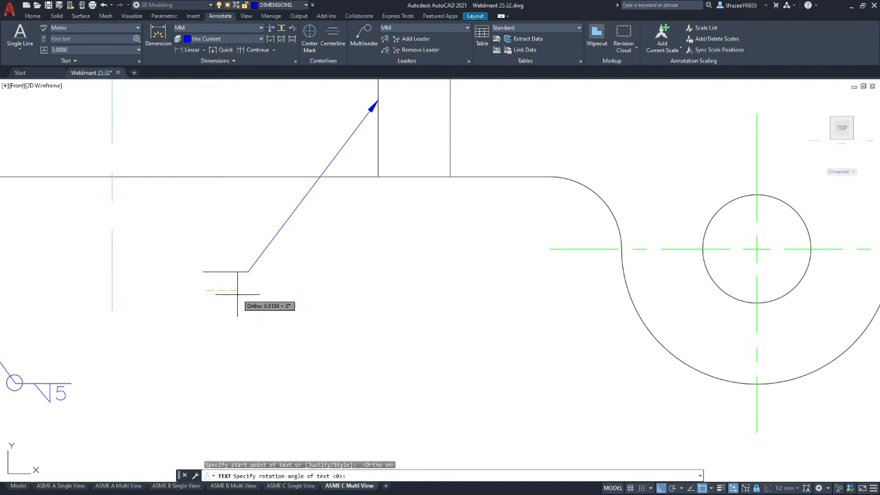
type("5")
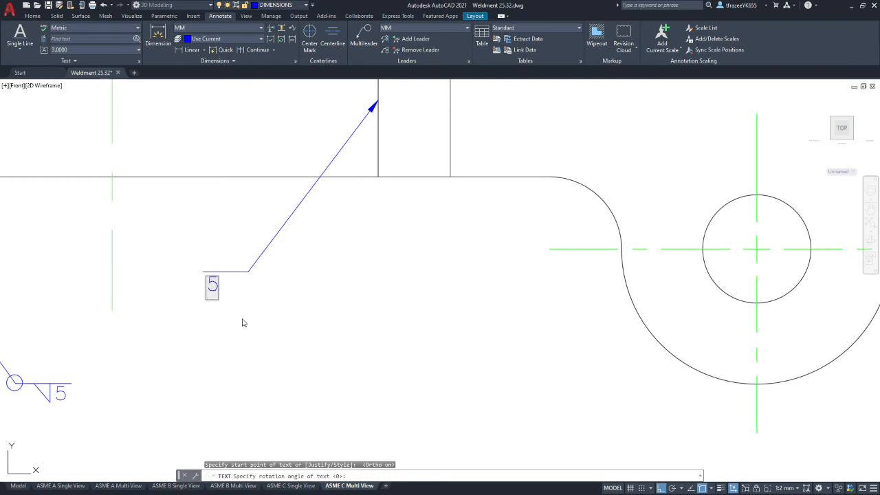
left_click(249, 347)
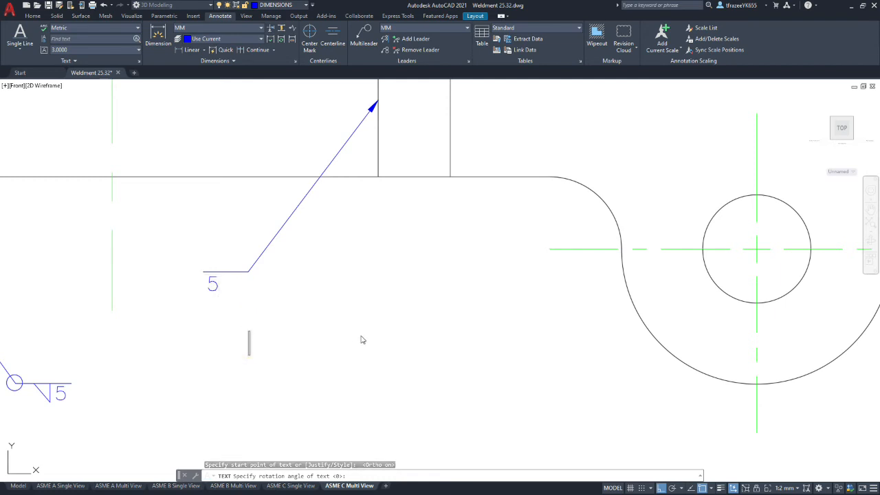
key("Return")
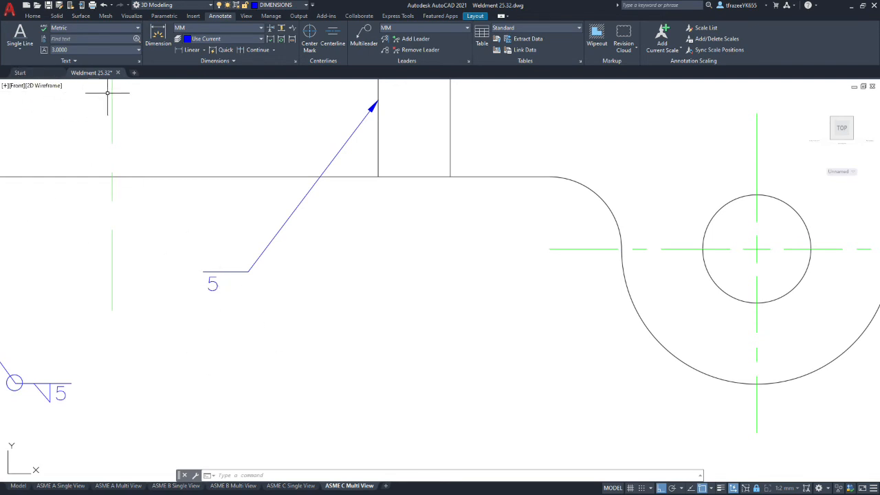
Draw the second fillet weld triangle below its reference line, with a vertical line right of the 5 and, with Ortho off, a slanted line back up
left_click(32, 15)
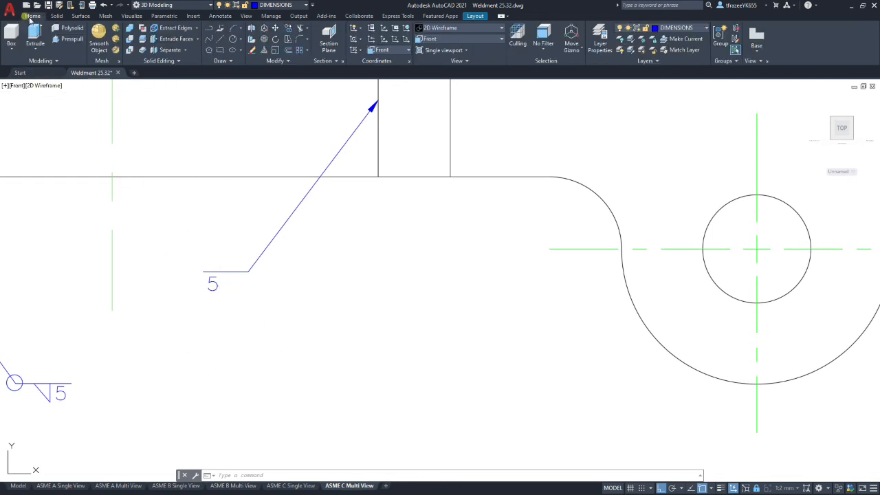
left_click(218, 38)
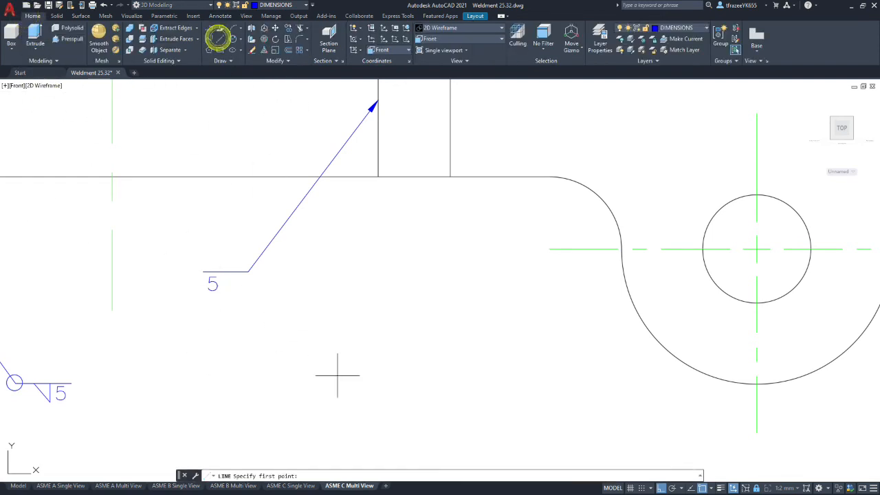
left_click(223, 272)
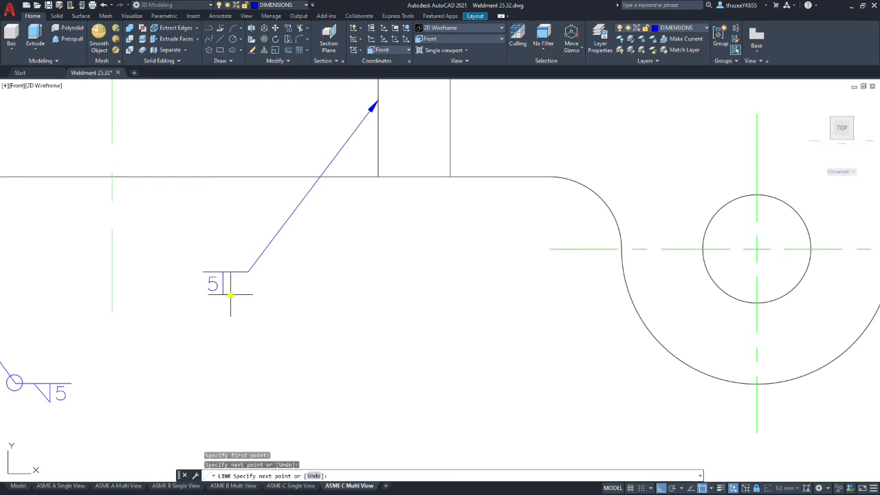
left_click(233, 293)
left_click(661, 488)
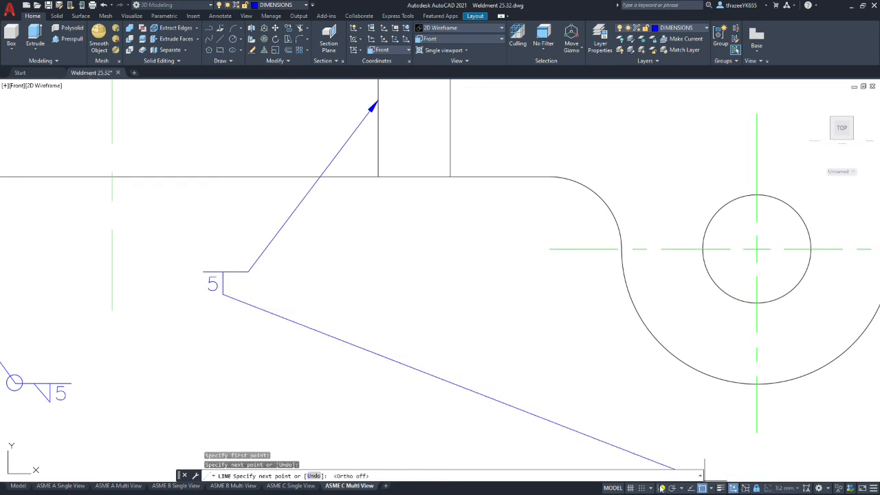
left_click(237, 272)
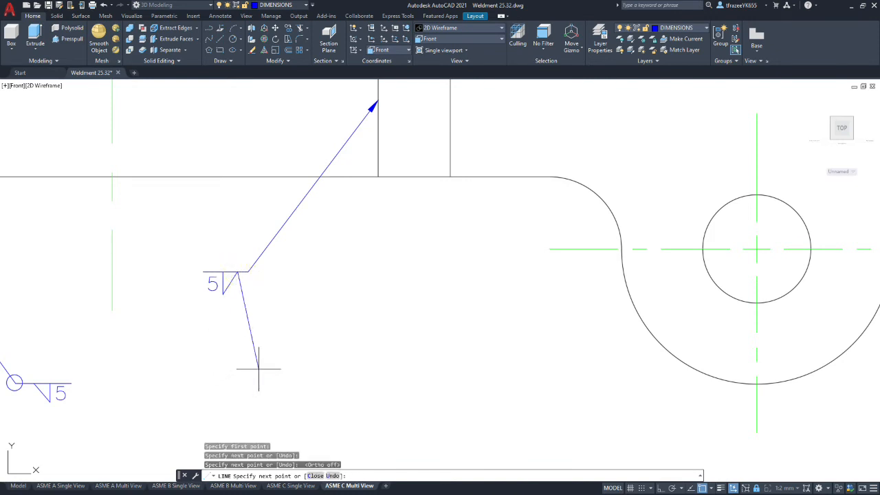
key("Escape")
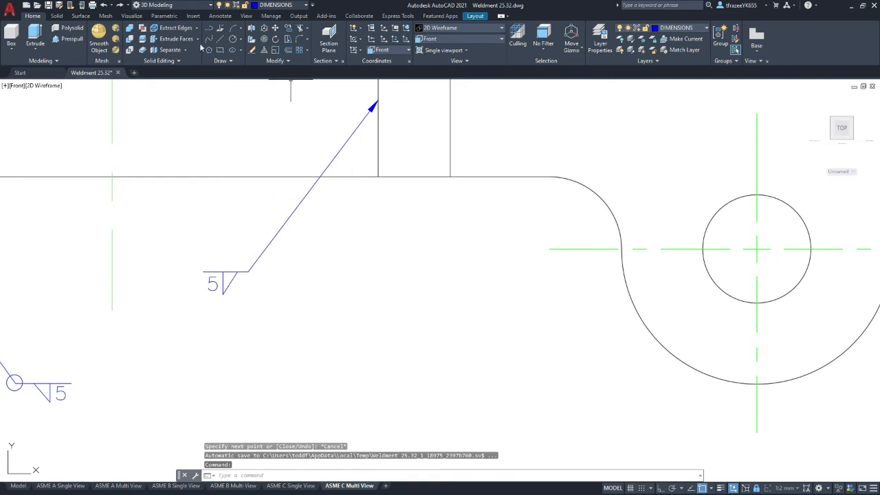
Draw a small all-around weld circle centred on the bend of the second leader in the front view
left_click(232, 39)
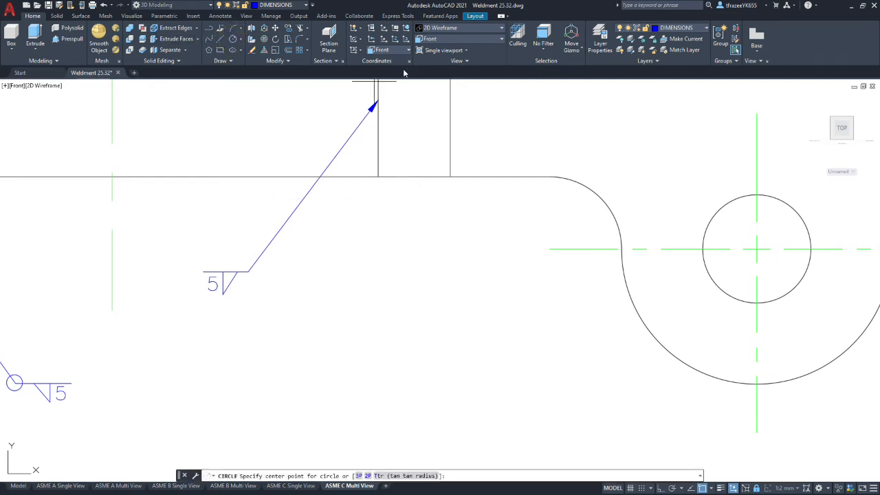
left_click(249, 271)
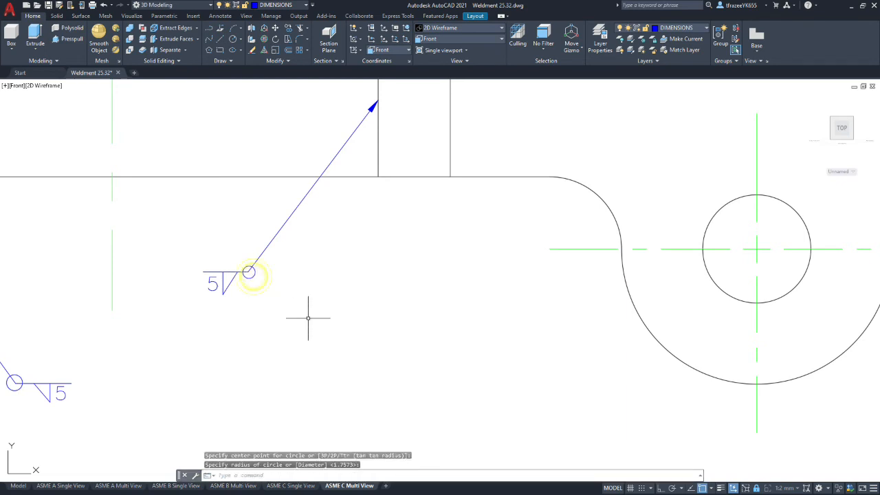
key("Escape")
Try to add a multileader in the right side view without realigning the UCS
scroll(267, 303, "down", 3)
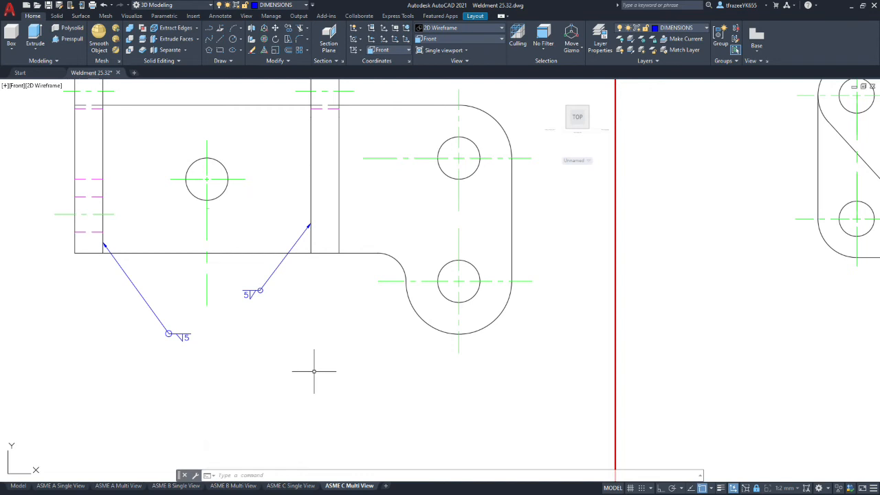
scroll(307, 308, "down", 5)
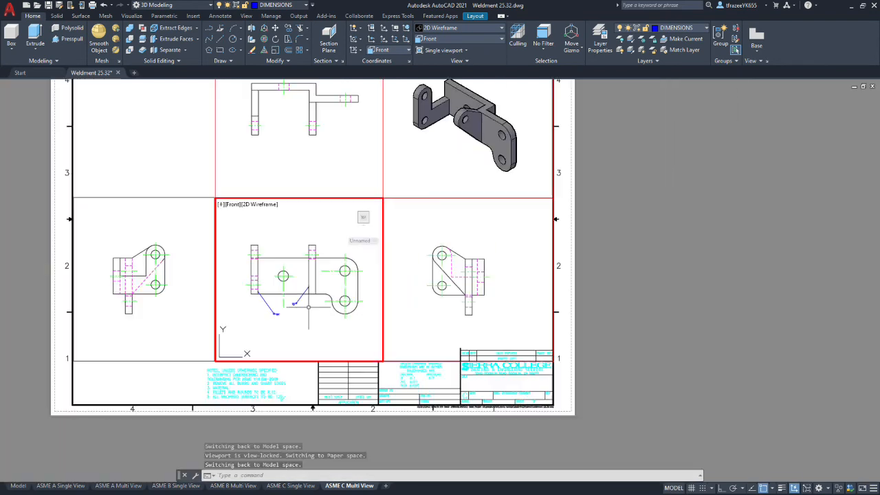
scroll(377, 304, "up", 2)
scroll(385, 296, "up", 4)
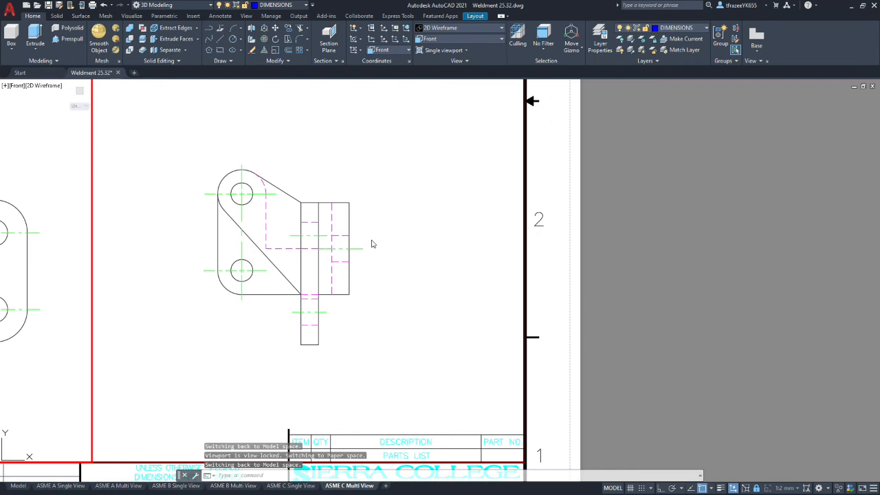
scroll(371, 244, "up", 4)
scroll(370, 245, "down", 2)
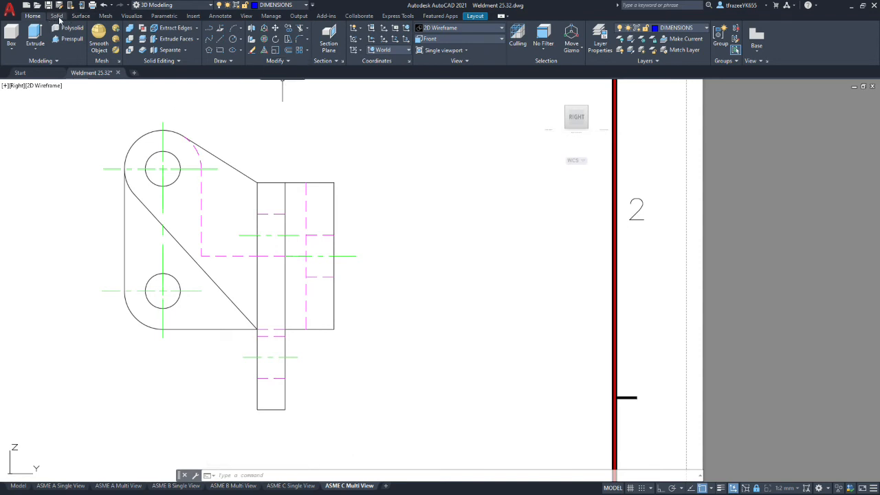
left_click(226, 16)
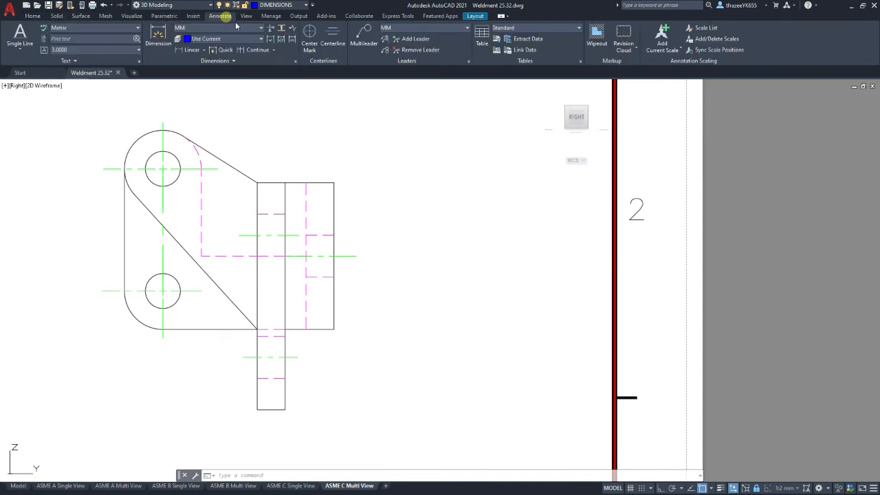
left_click(365, 32)
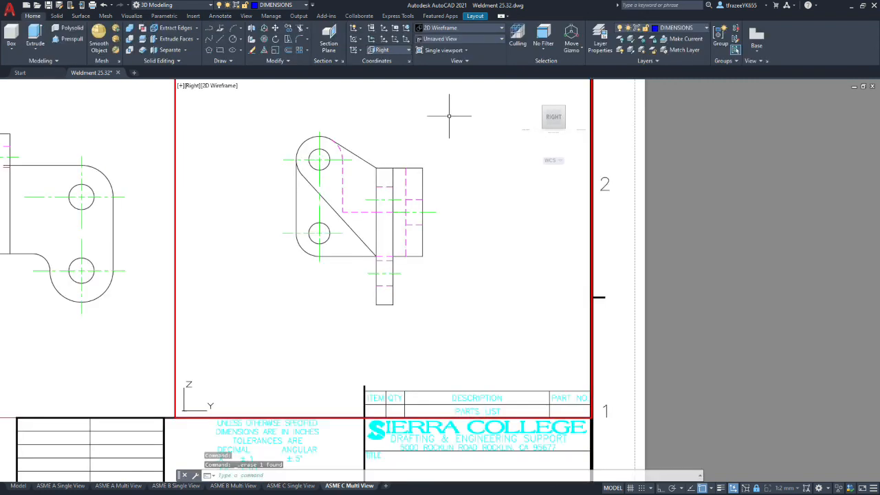
Set the UCS to World and align its XY plane with the right side view using the View option
left_click(387, 53)
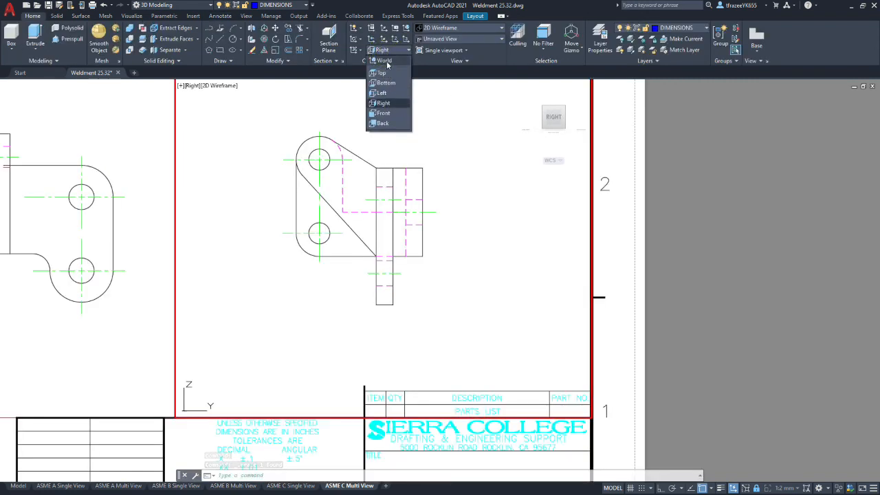
left_click(381, 63)
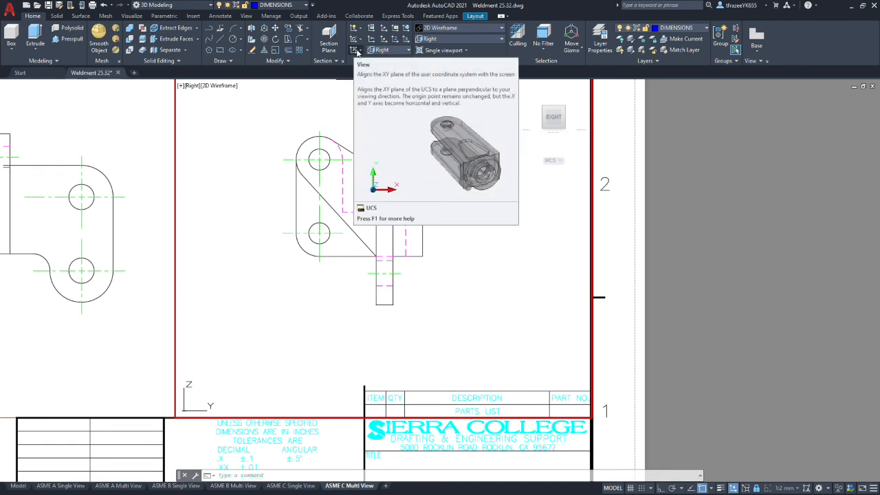
left_click(357, 52)
left_click(357, 64)
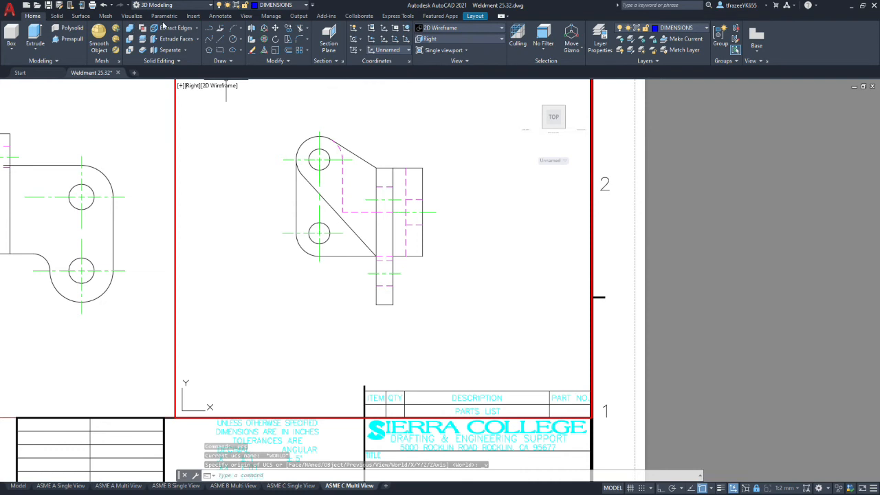
Add a textless multileader in the right side view, from the narrow plate's right edge to a landing below and right of the part
left_click(220, 16)
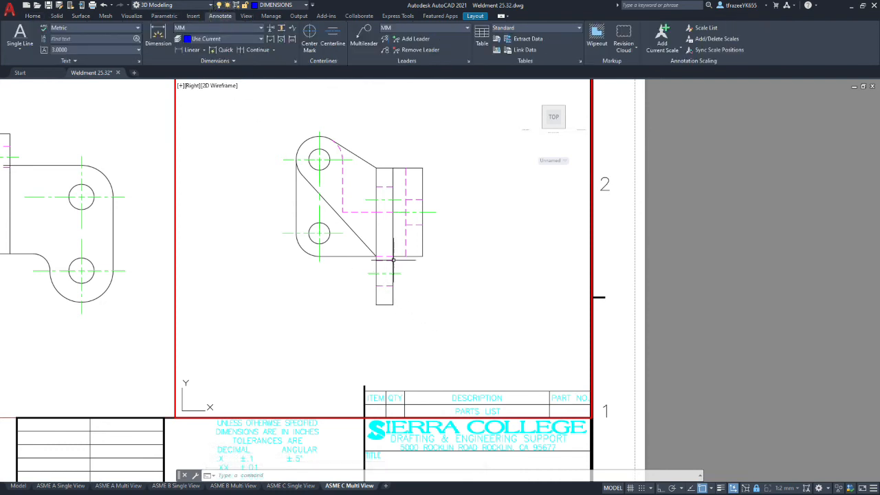
left_click(393, 234)
left_click(452, 294)
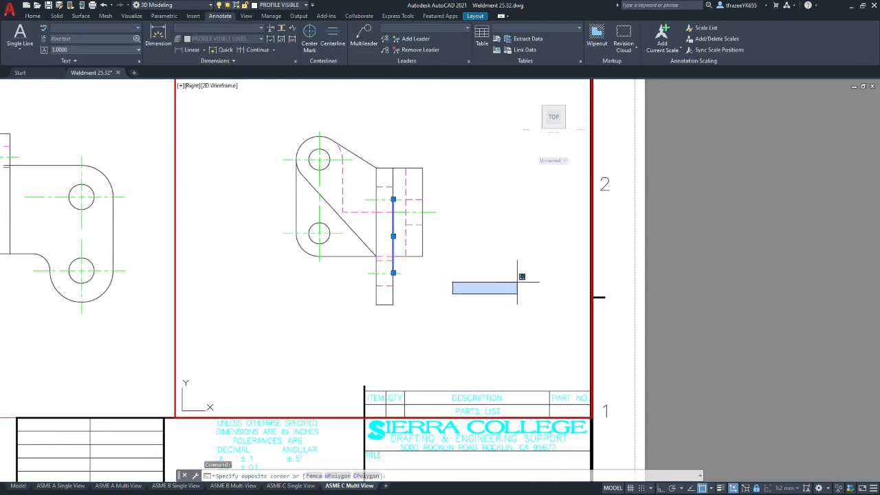
left_click(364, 34)
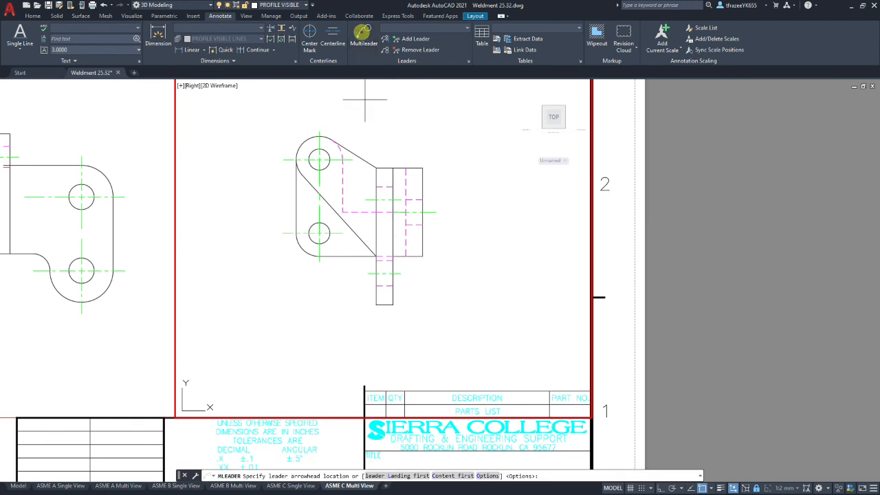
left_click(393, 235)
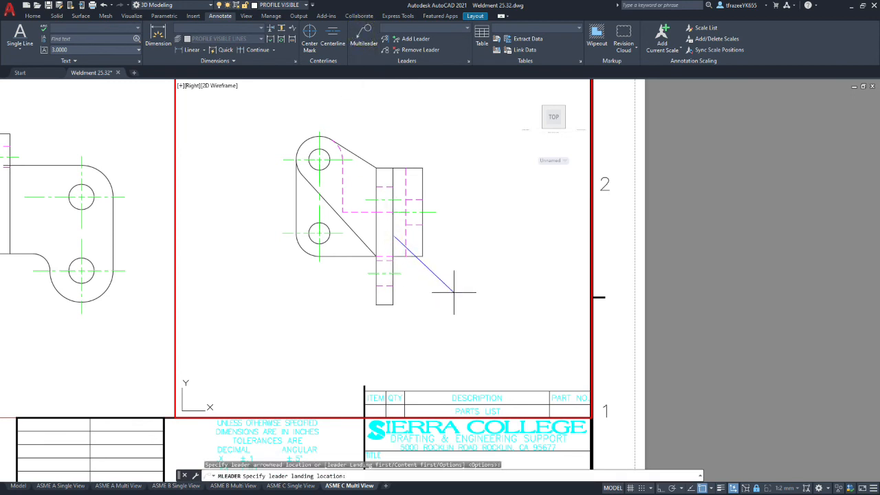
left_click(454, 292)
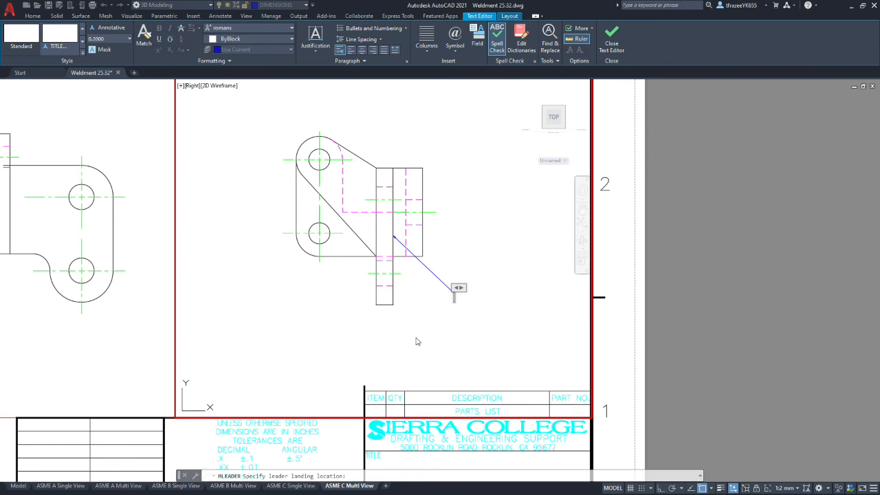
left_click(416, 342)
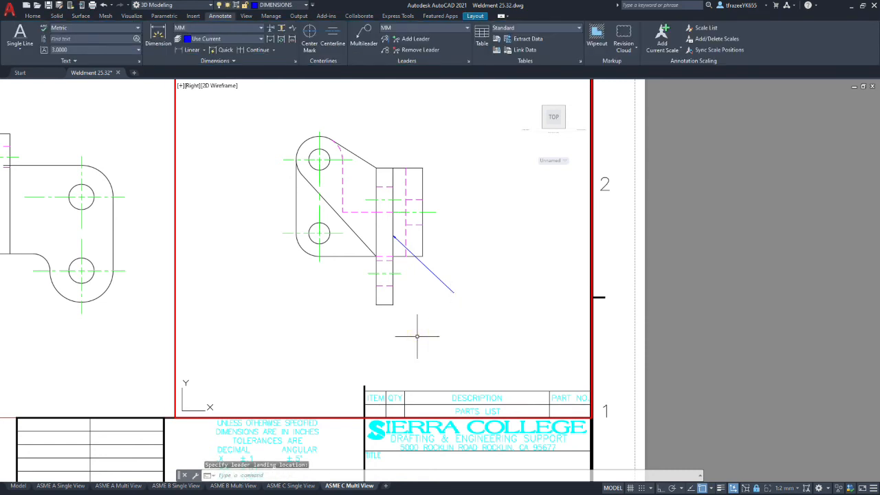
Stretch the right view leader's landing horizontally to the right into a longer reference line for the weld symbol
scroll(452, 286, "up", 5)
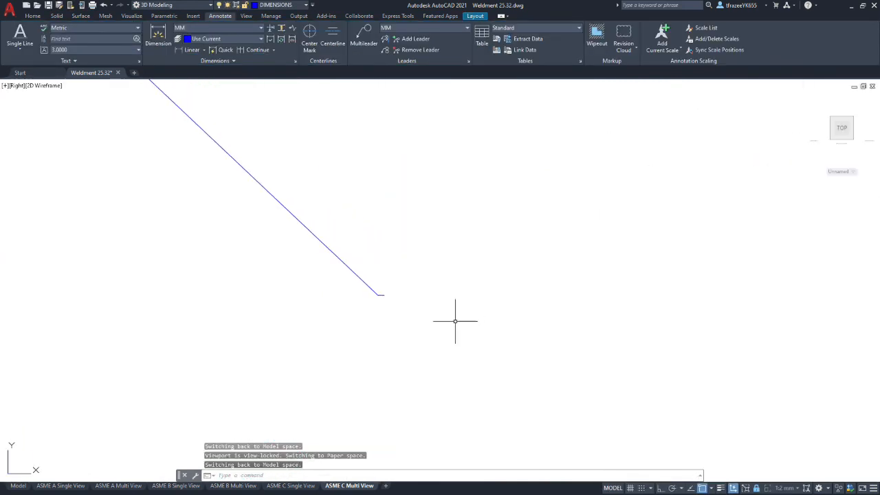
left_click(338, 279)
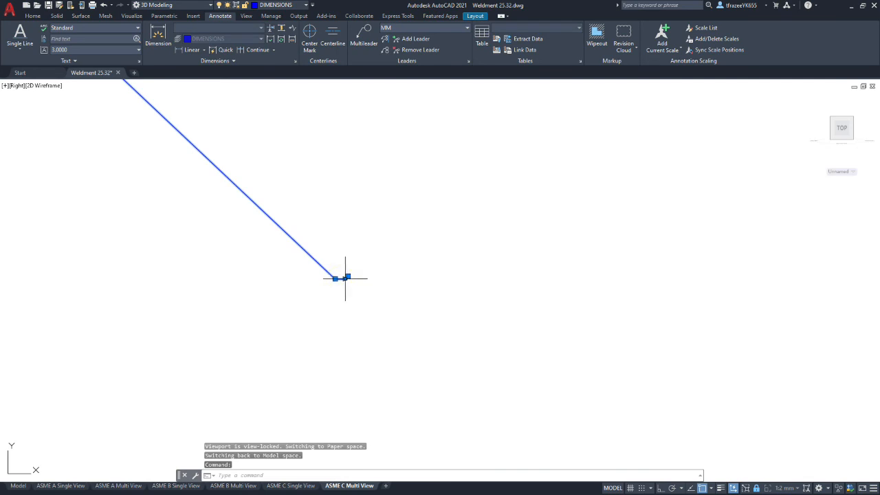
left_click(340, 279)
left_click(834, 279)
key("Escape")
Add horizontal single-line text "5" just below the right part of the right view leader's reference line
scroll(371, 254, "down", 4)
scroll(324, 231, "down", 8)
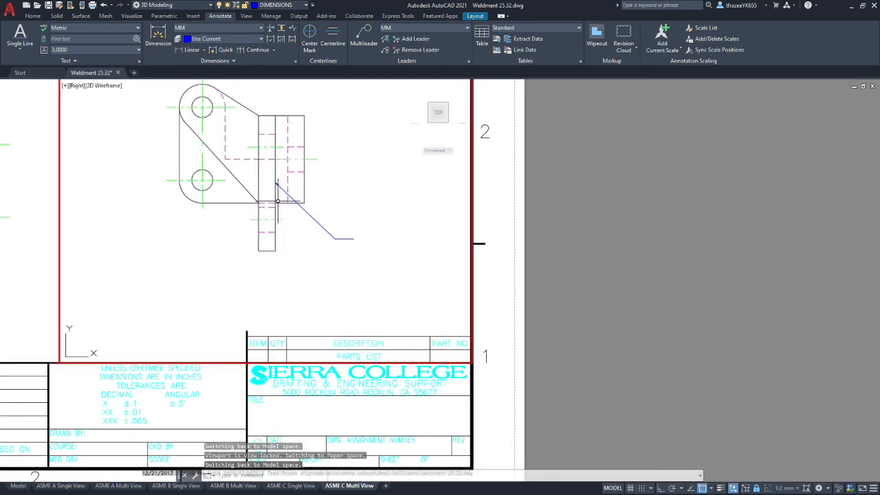
scroll(371, 289, "up", 9)
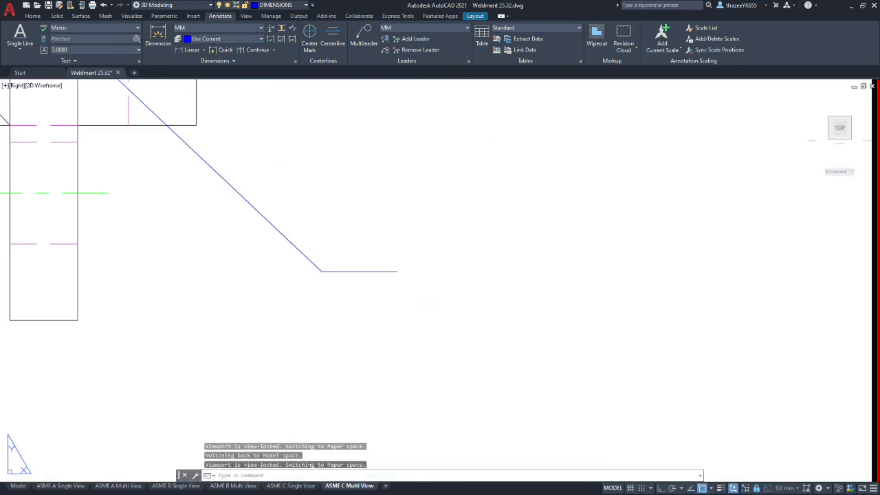
left_click(20, 38)
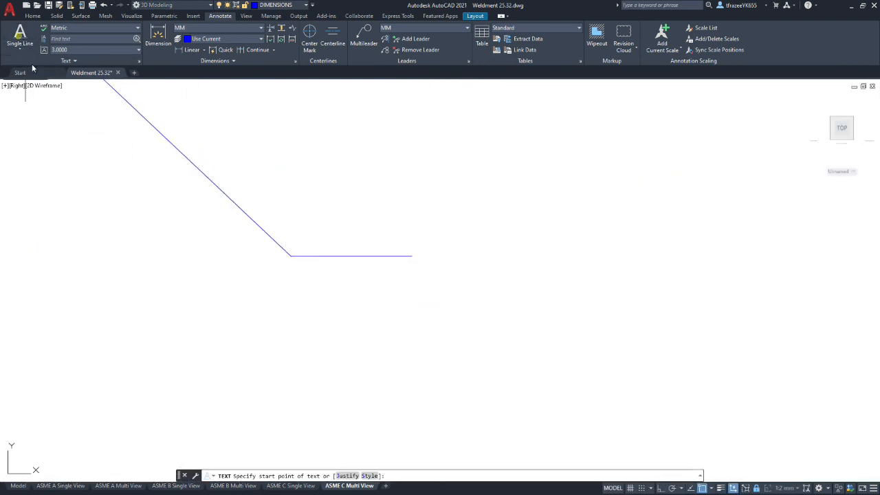
left_click(375, 283)
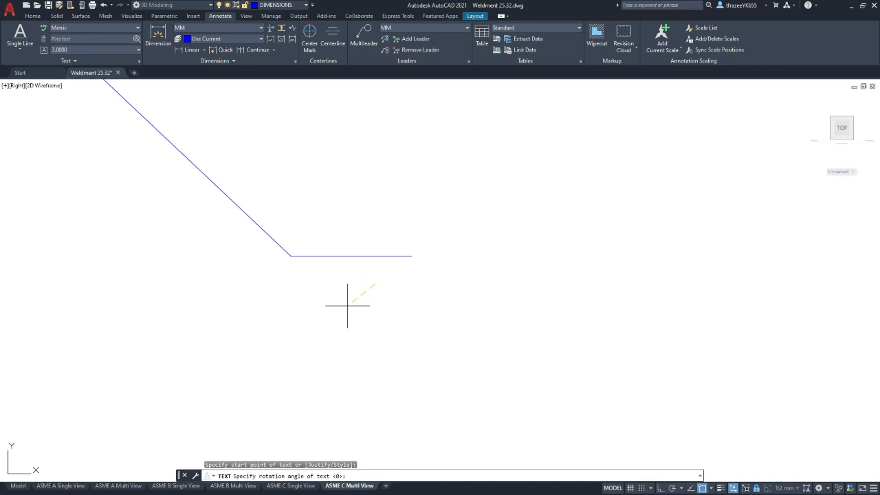
left_click(421, 282)
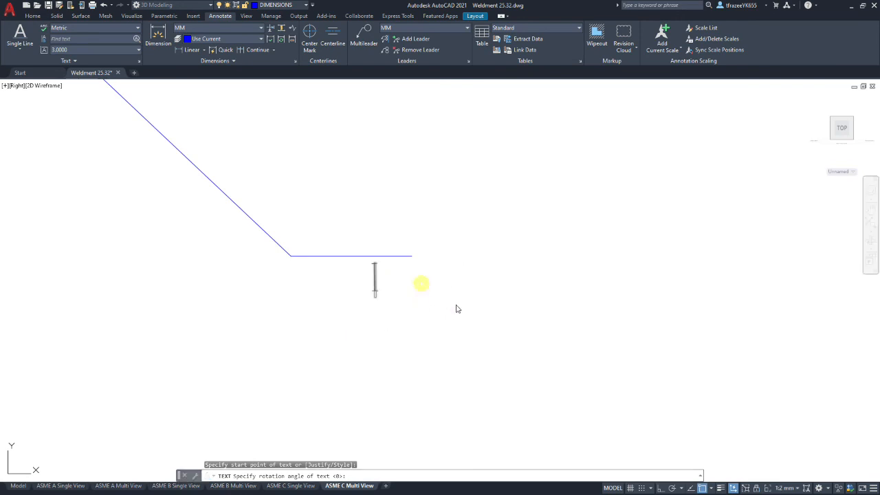
type("5")
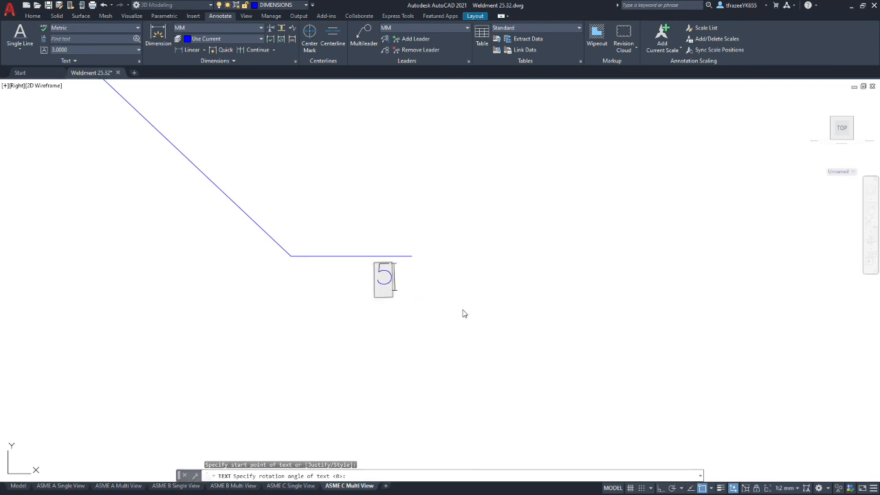
left_click(461, 321)
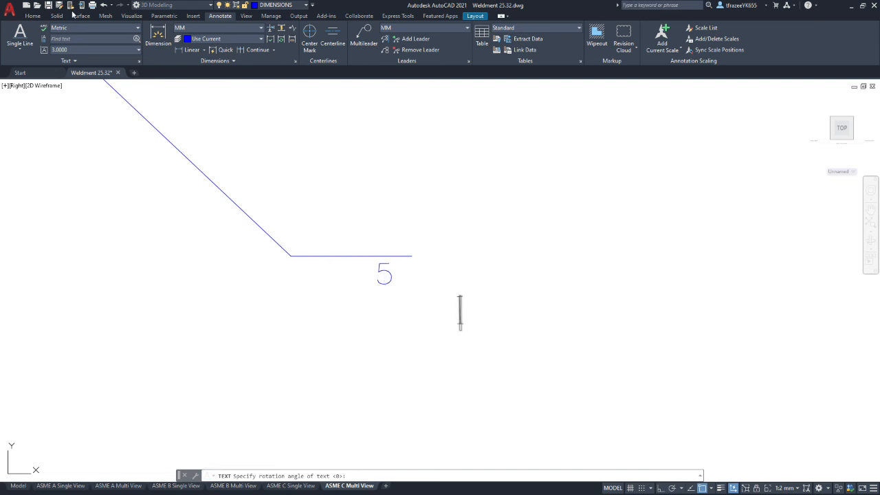
Draw the fillet weld triangle below the reference line, with an Ortho vertical line left of the 5 and a slanted line back up with Ortho off
left_click(33, 16)
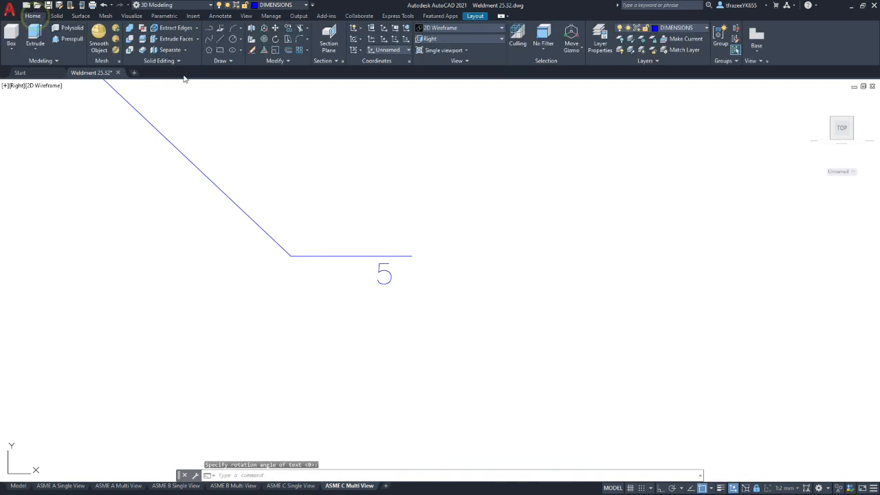
left_click(219, 40)
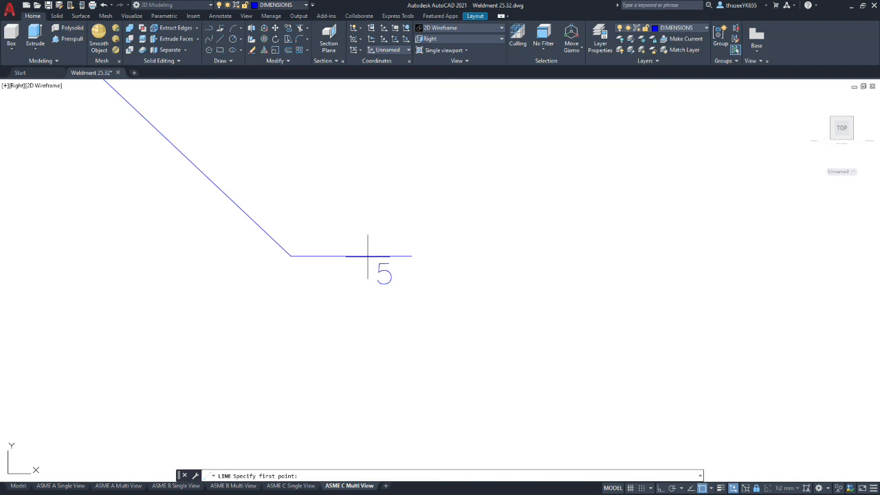
left_click(368, 255)
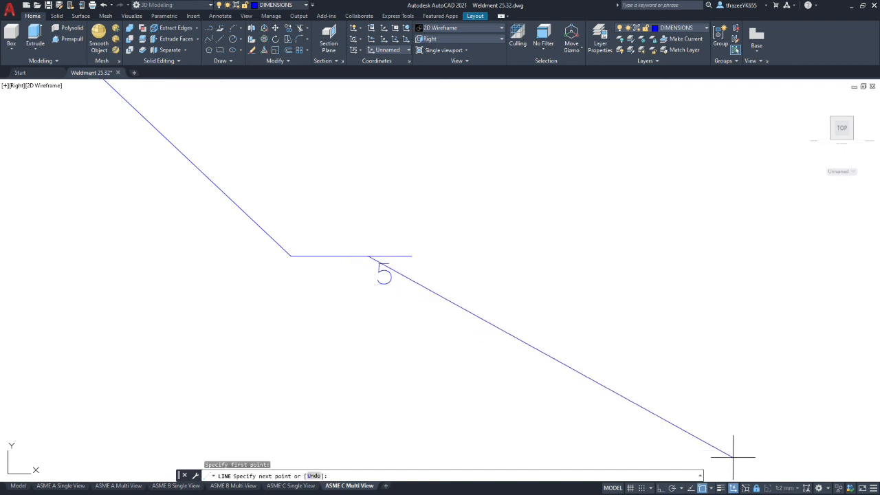
left_click(660, 488)
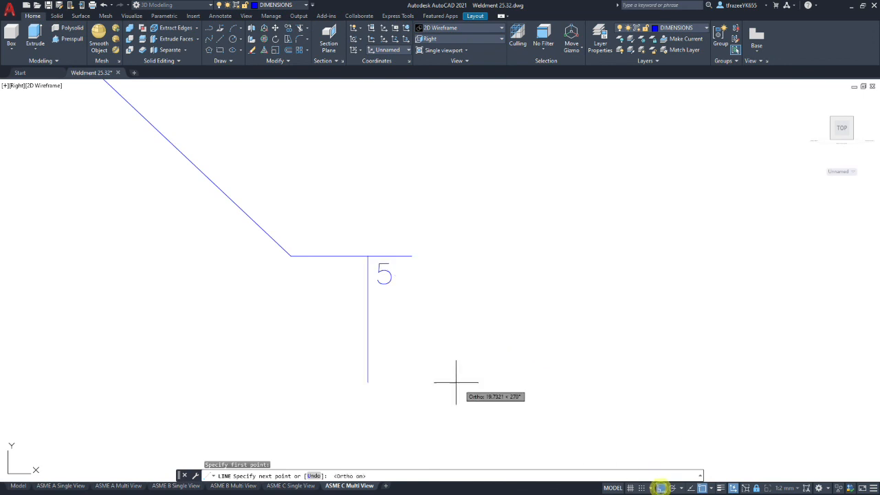
left_click(365, 287)
left_click(660, 488)
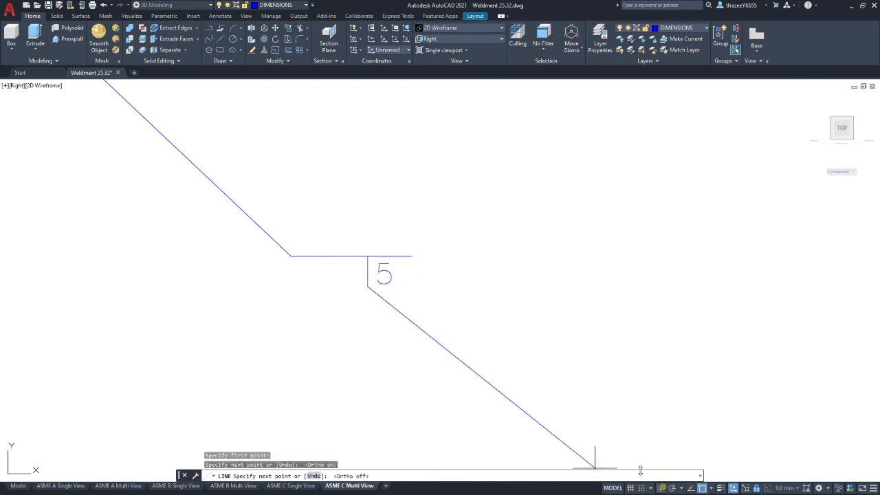
left_click(343, 255)
key("Escape")
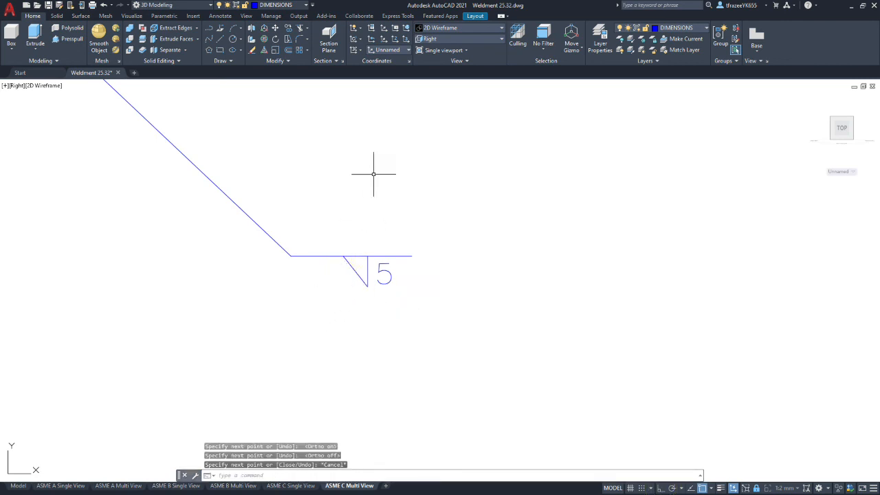
Draw a small all-around weld circle centred on the bend of the right view's leader
left_click(233, 39)
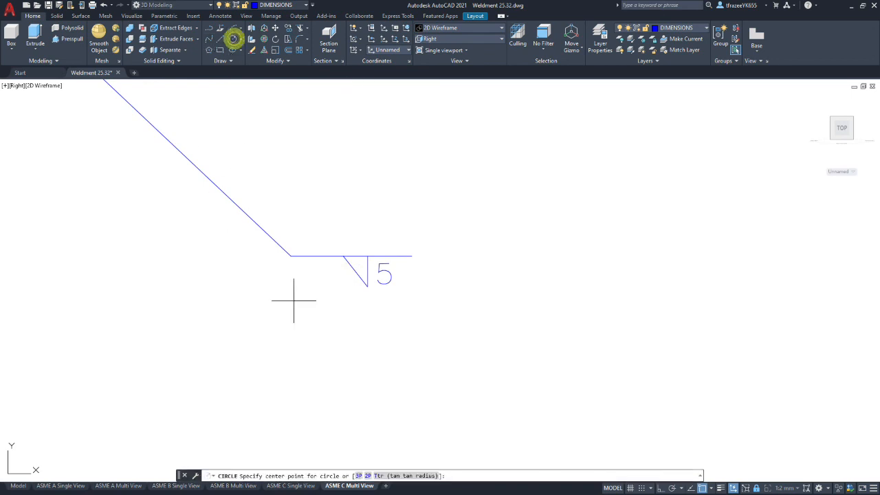
left_click(291, 255)
left_click(296, 267)
key("Escape")
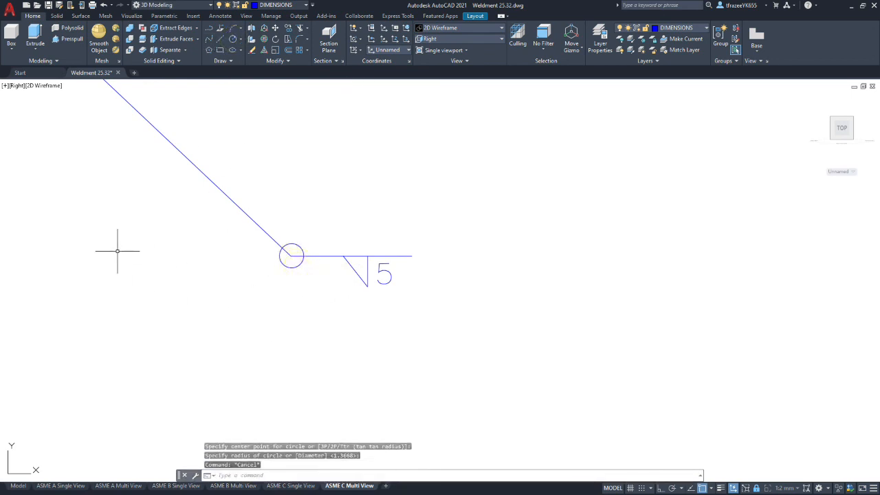
Examine the placement of the weld symbols in the front and right side views on the sheet
scroll(117, 251, "down", 5)
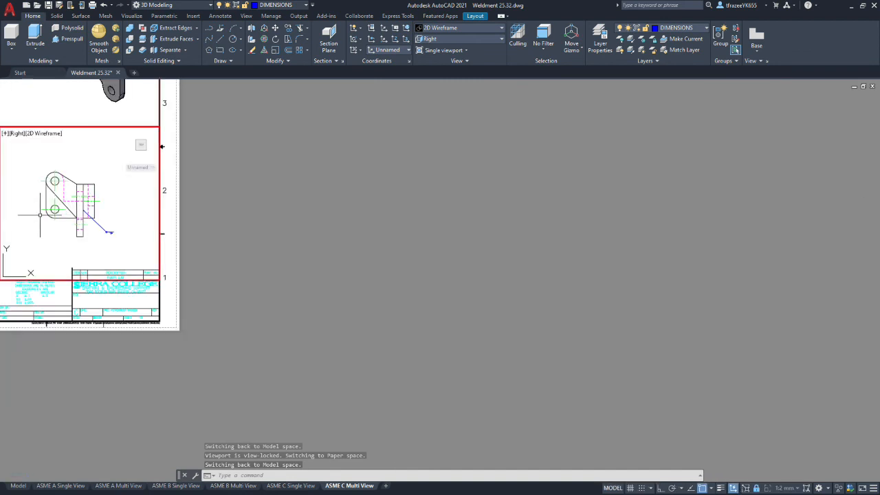
scroll(79, 246, "down", 3)
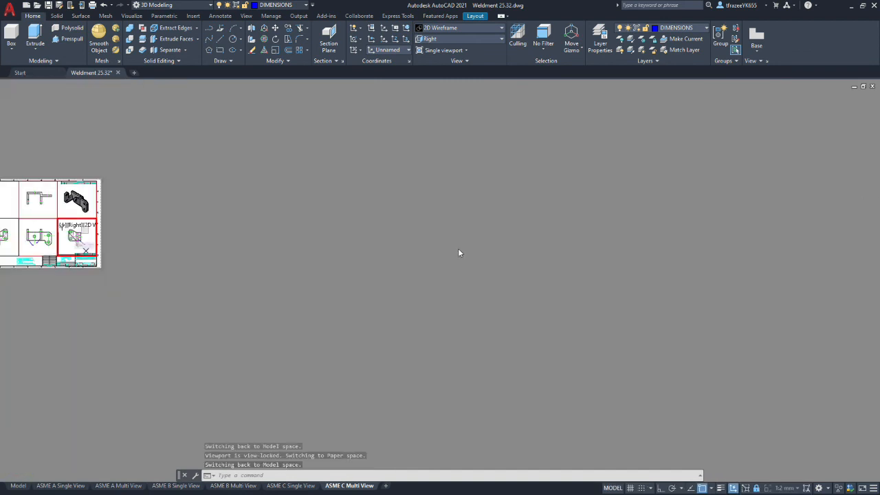
scroll(457, 250, "down", 2)
scroll(286, 227, "up", 5)
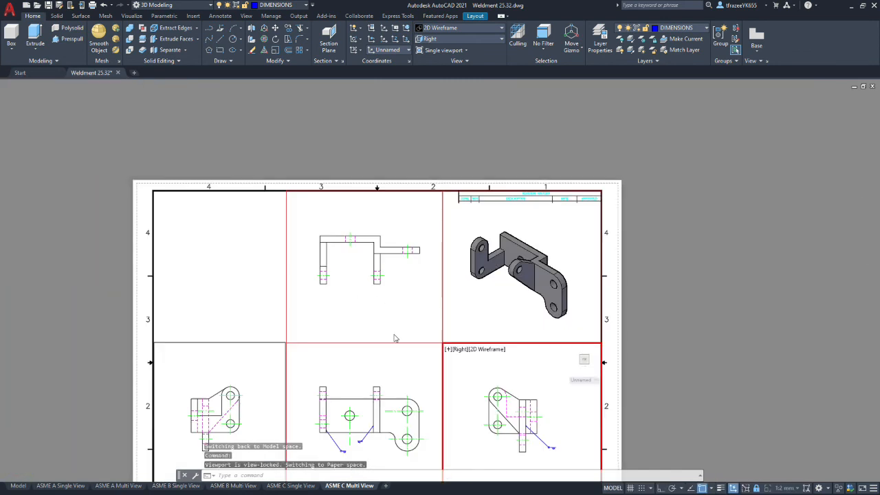
scroll(393, 337, "down", 2)
scroll(416, 397, "up", 6)
scroll(422, 397, "up", 1)
scroll(418, 397, "down", 1)
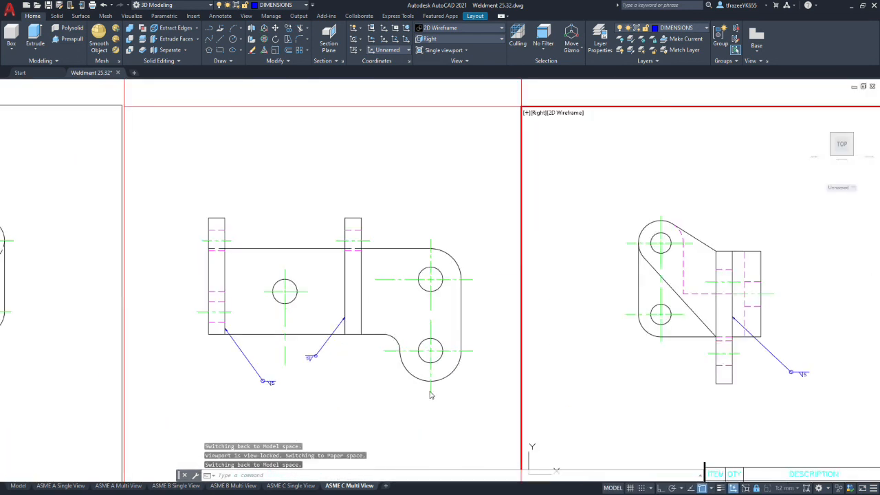